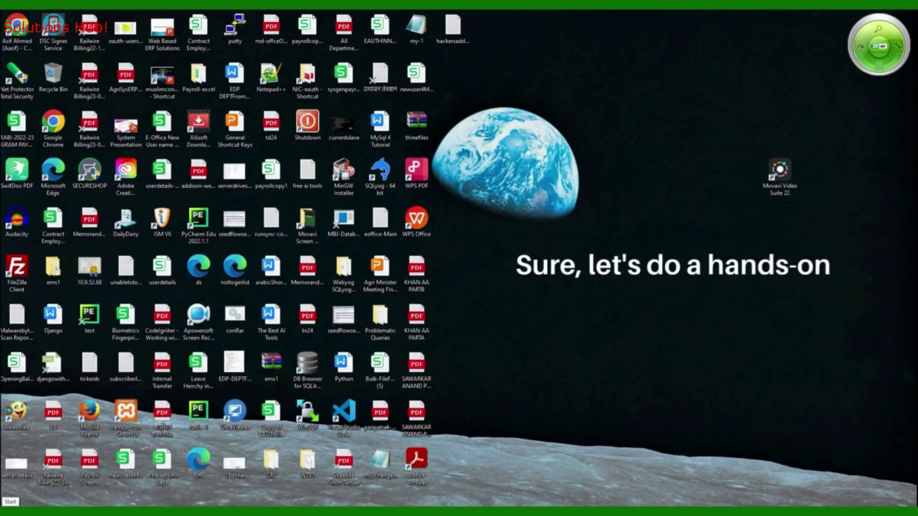
# Launch Excel from the Run dialog and open the recent workbook demofile
pyautogui.press('super+r')
pyautogui.write('exc')
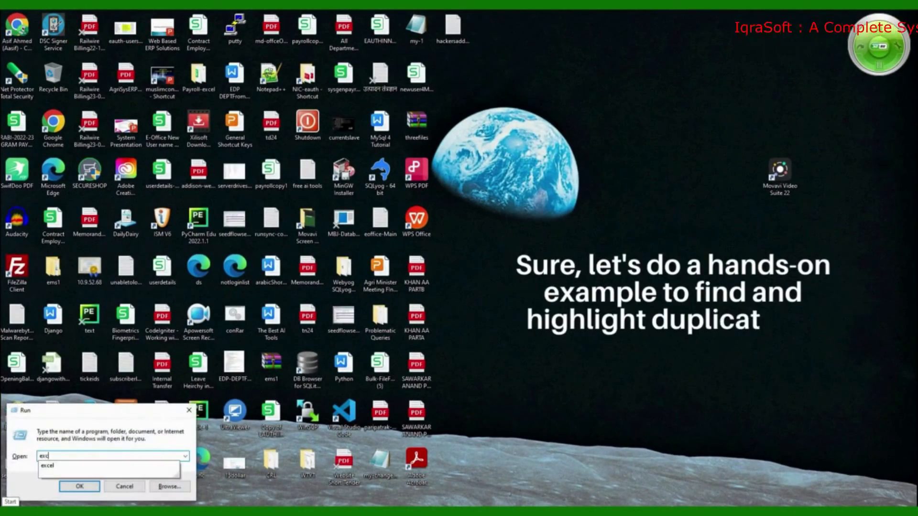
pyautogui.write('el')
pyautogui.press('Return')
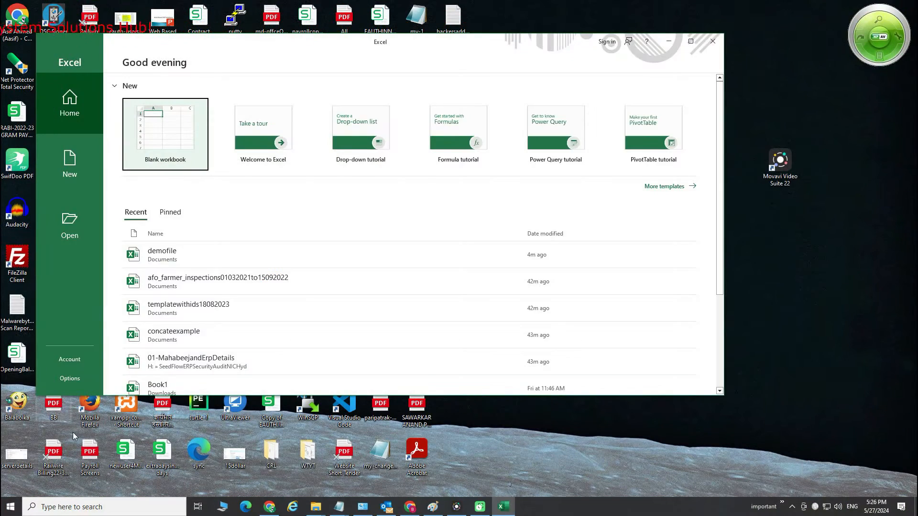
pyautogui.click(171, 253)
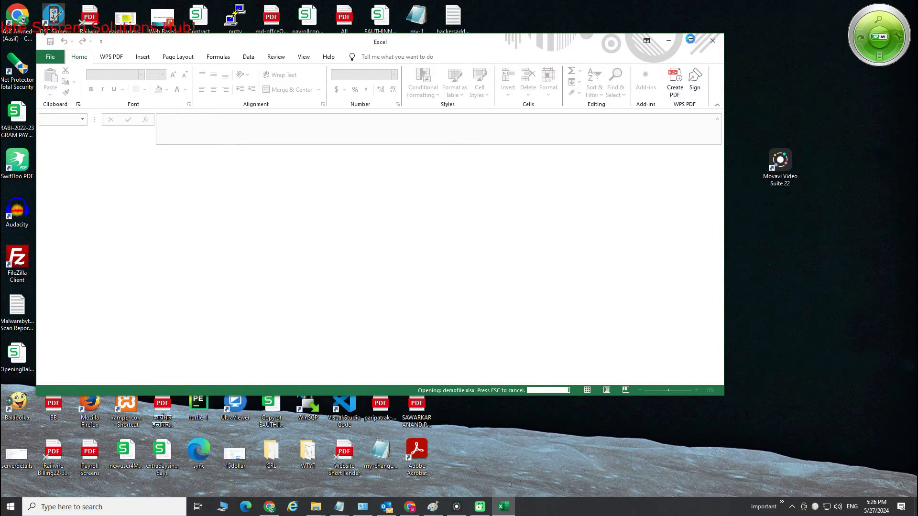
pyautogui.click(692, 41)
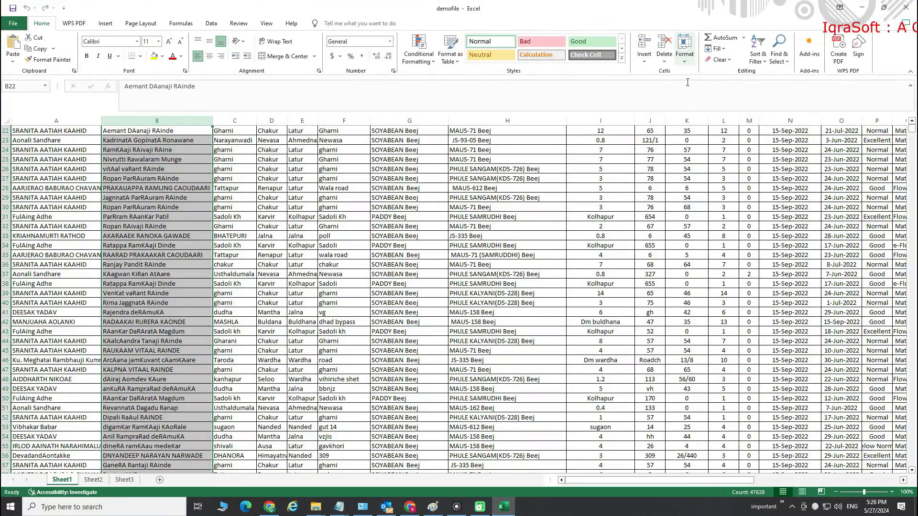
# Browse the sheet's data rows down to the last row and back to the top
pyautogui.click(43, 135)
pyautogui.scroll(-12, 69, 360)
pyautogui.scroll(-9, 69, 360)
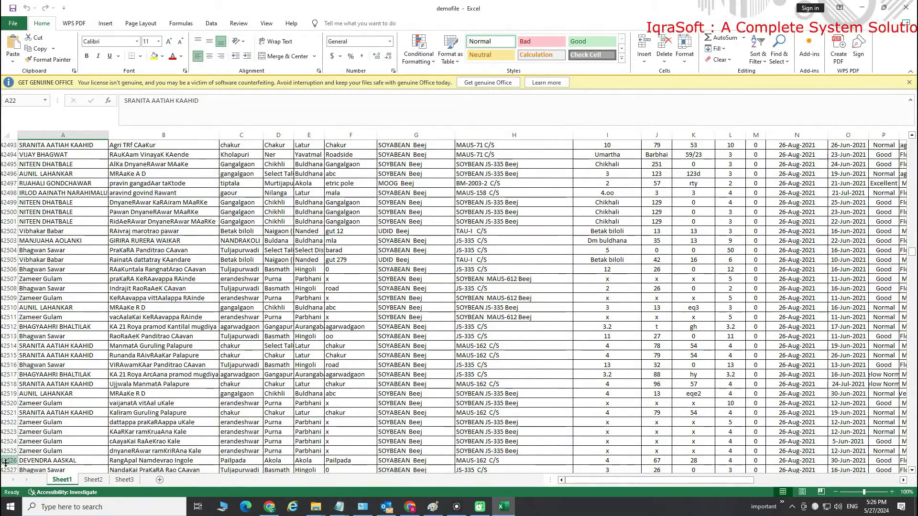
pyautogui.click(7, 470)
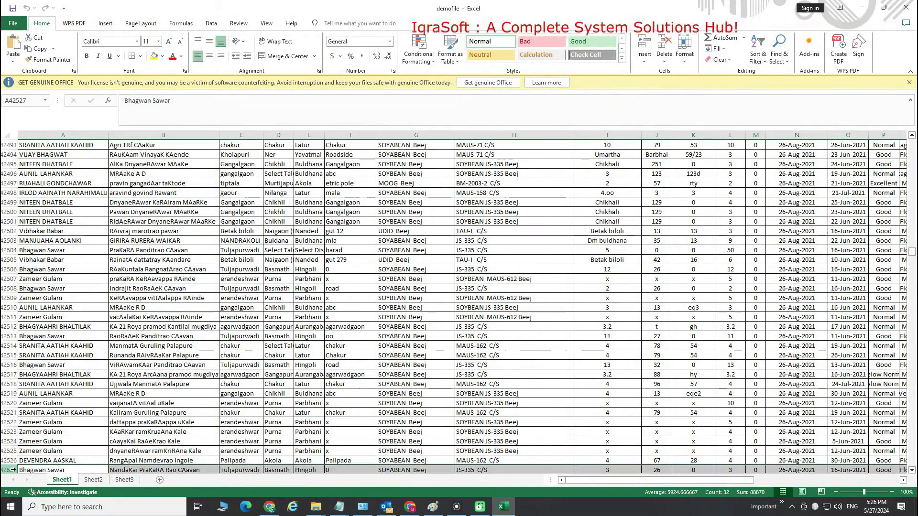
pyautogui.scroll(-3, 85, 434)
pyautogui.scroll(-20, 84, 434)
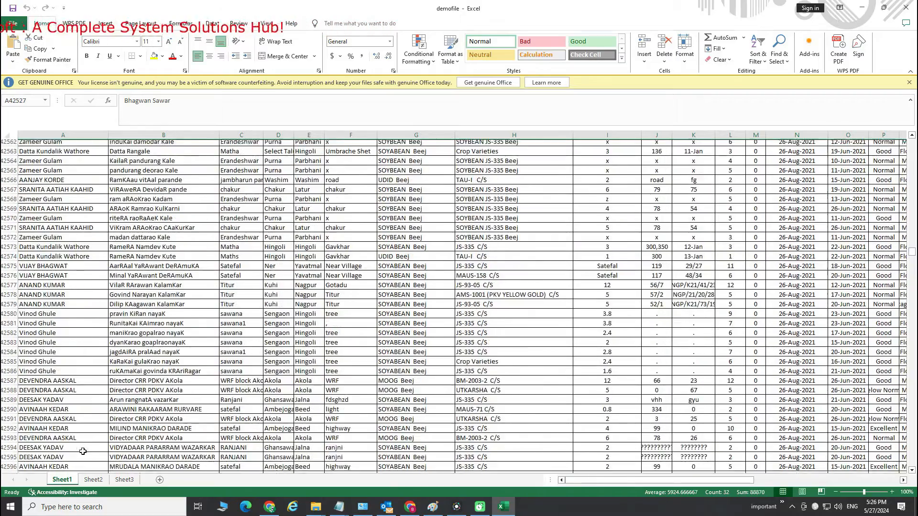
pyautogui.scroll(-16, 110, 432)
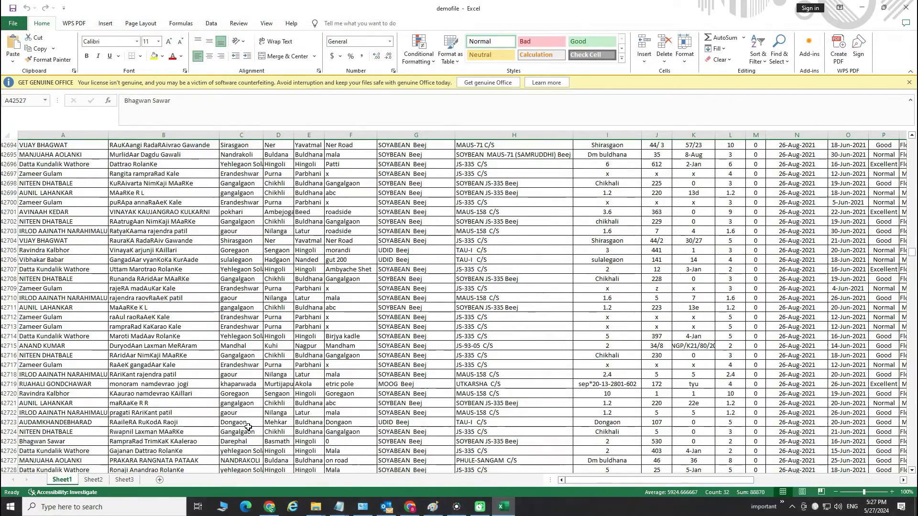
pyautogui.hotkey('ctrl', 'Down')
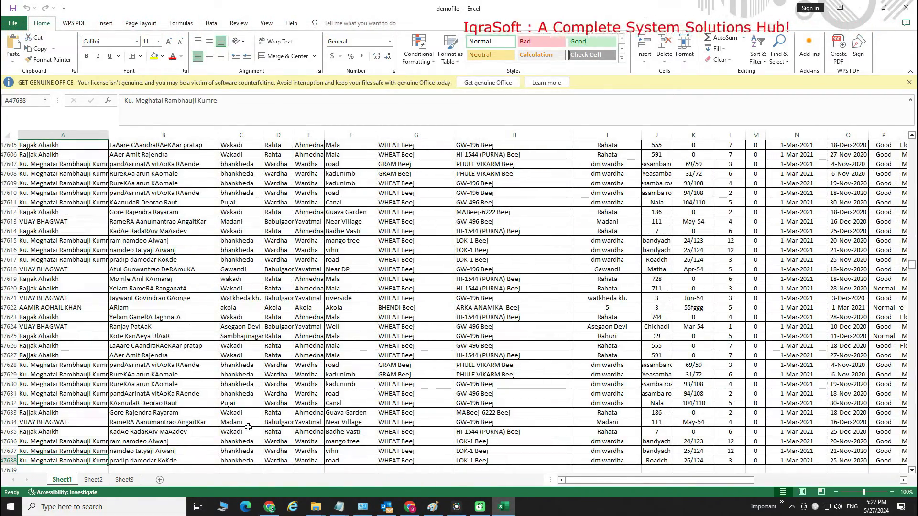
pyautogui.click(7, 460)
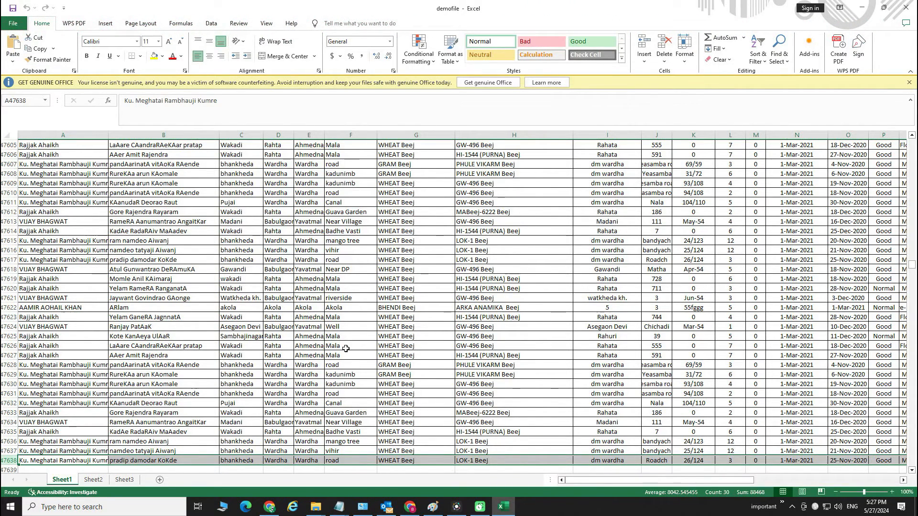
pyautogui.hotkey('ctrl', 'Home')
pyautogui.scroll(-20, 333, 354)
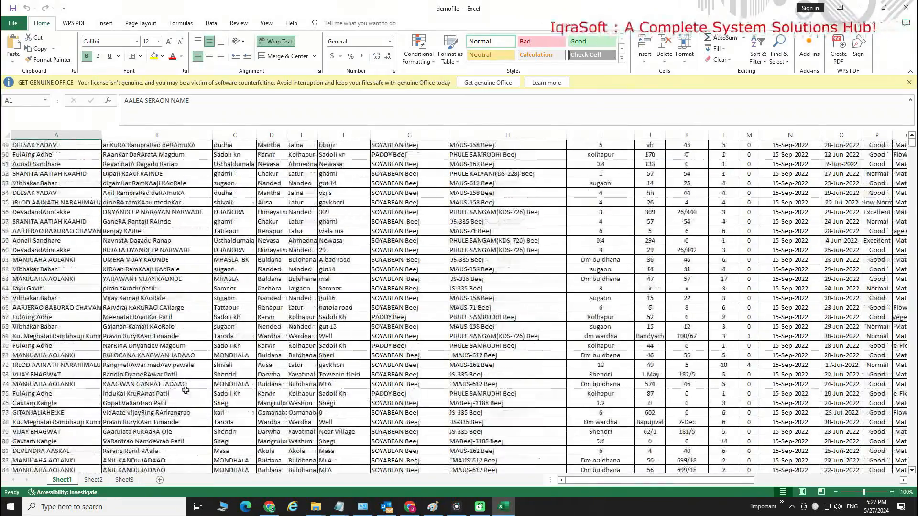
pyautogui.scroll(-15, 158, 363)
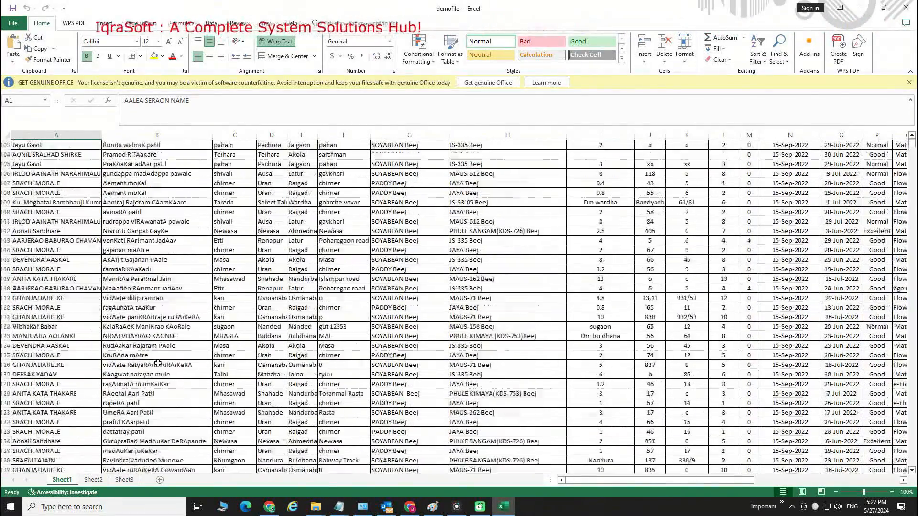
pyautogui.scroll(-13, 158, 365)
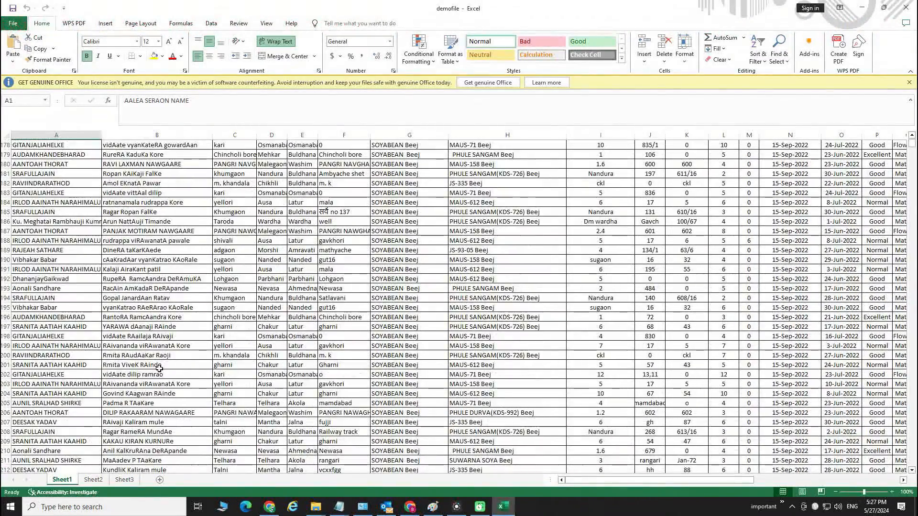
pyautogui.scroll(-5, 160, 368)
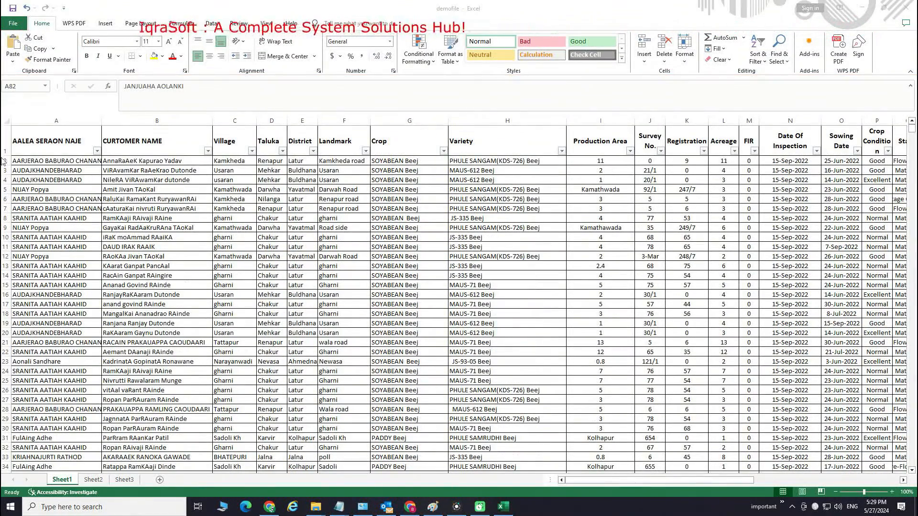
# Select the data range from column A to column H, rows 1 to 39
pyautogui.click(6, 161)
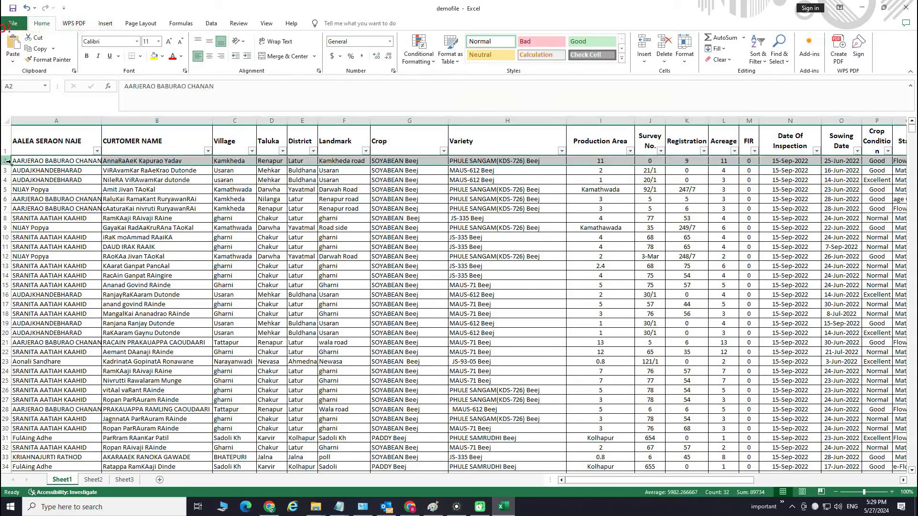
pyautogui.moveTo(56, 141); pyautogui.dragTo(502, 276)
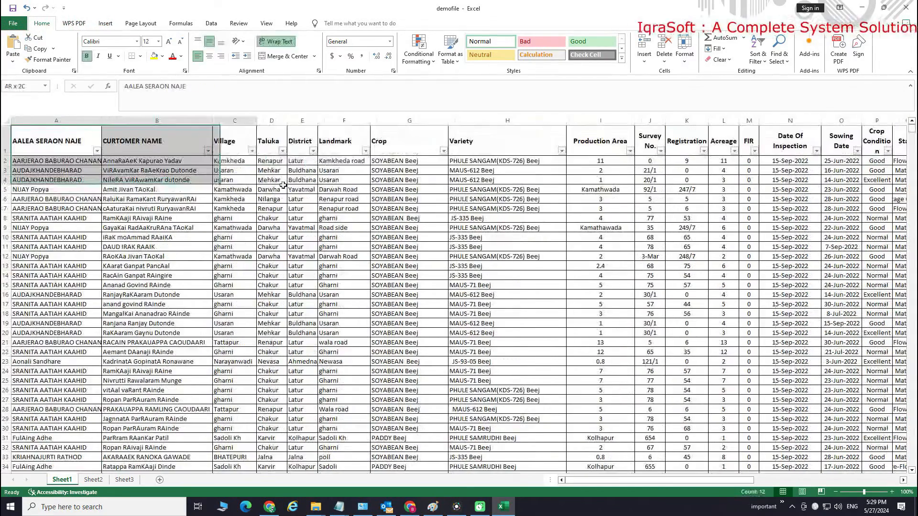
pyautogui.scroll(-1, 502, 276)
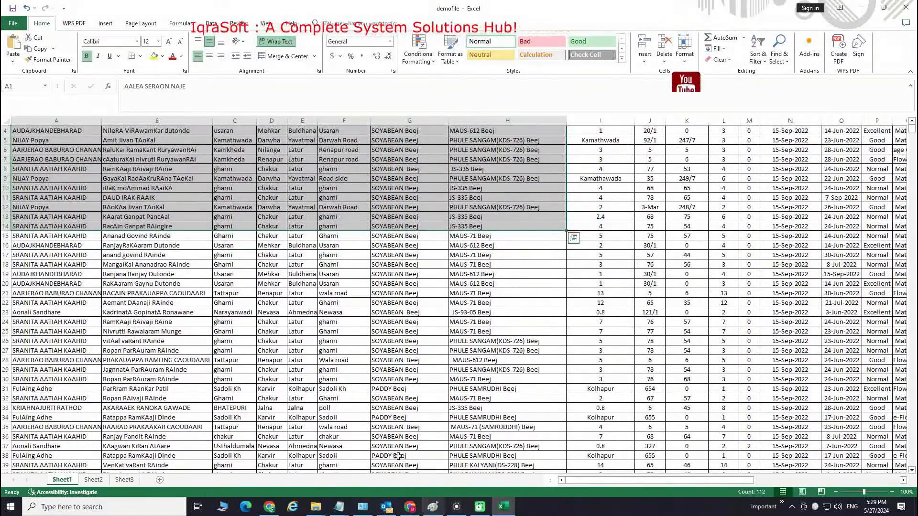
pyautogui.keyDown('shift'); pyautogui.click(540, 465); pyautogui.keyUp('shift')
pyautogui.scroll(1, 473, 414)
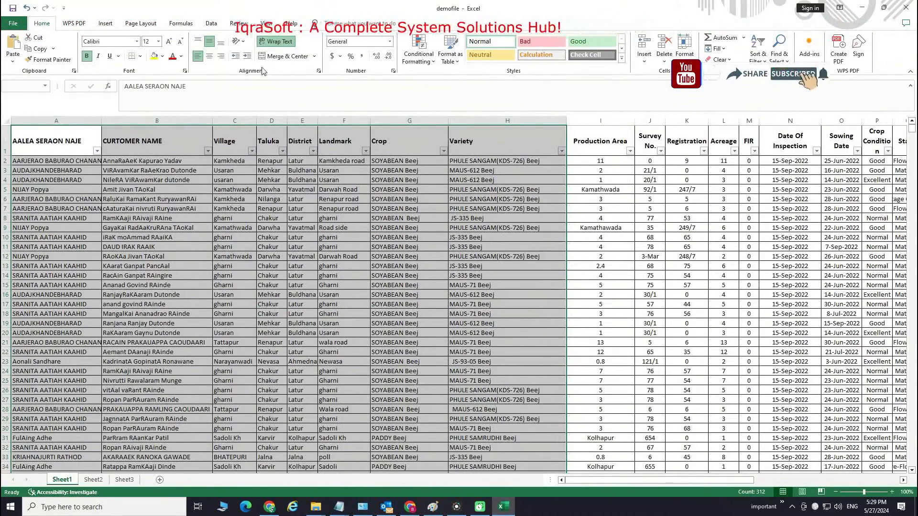
# Apply a Highlight Cells Duplicate Values rule to the selected range
pyautogui.click(417, 51)
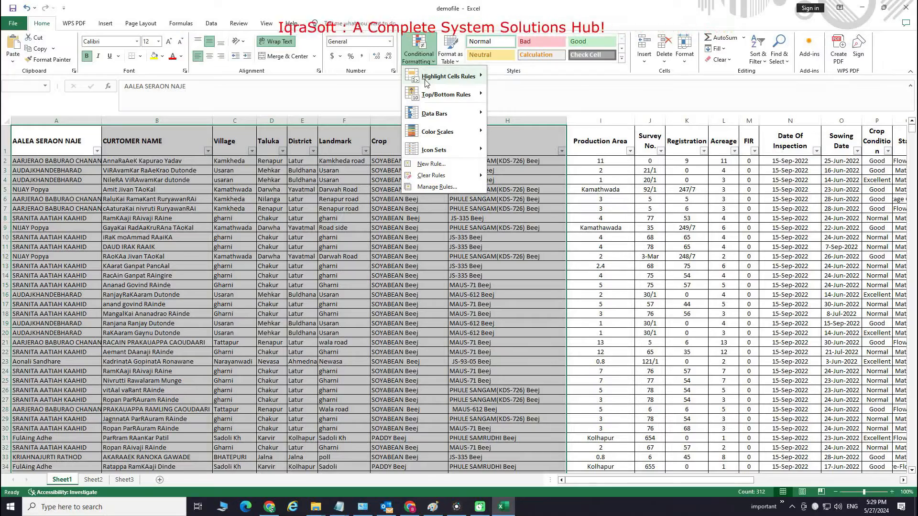
pyautogui.moveTo(427, 83)
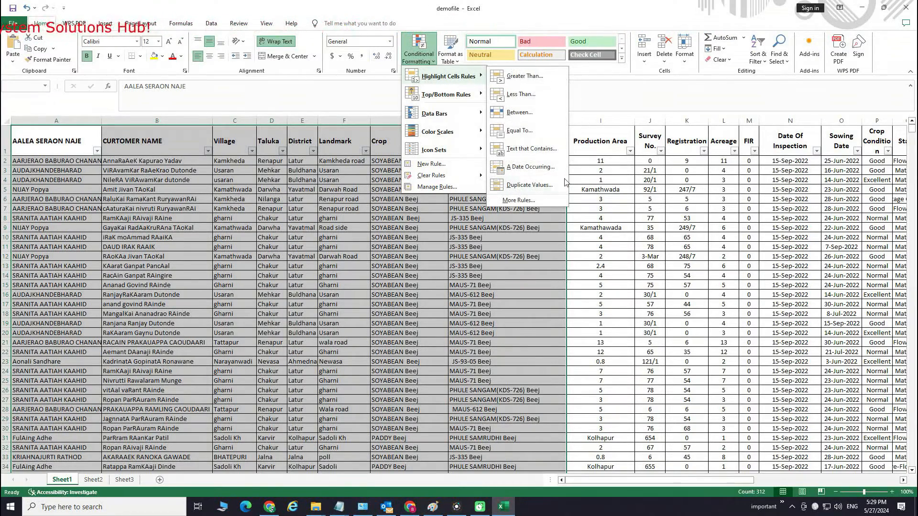
pyautogui.click(529, 186)
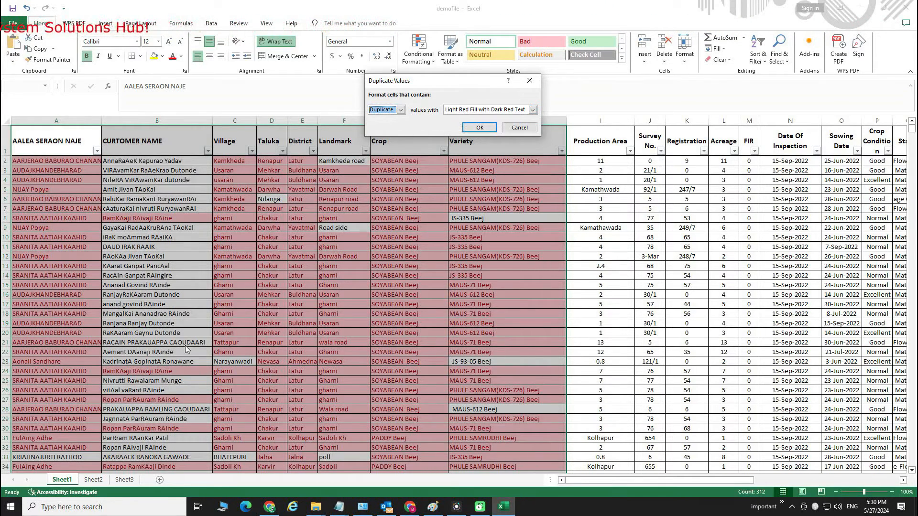
pyautogui.click(525, 114)
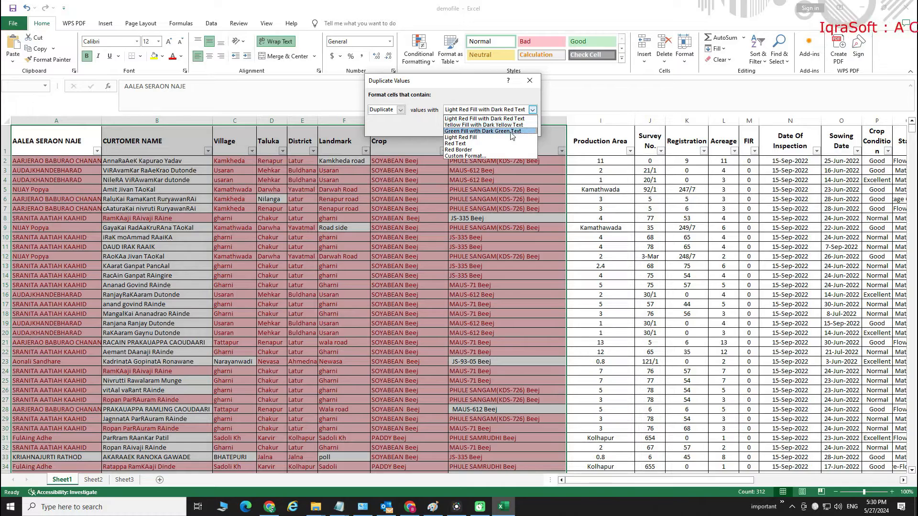
pyautogui.click(480, 156)
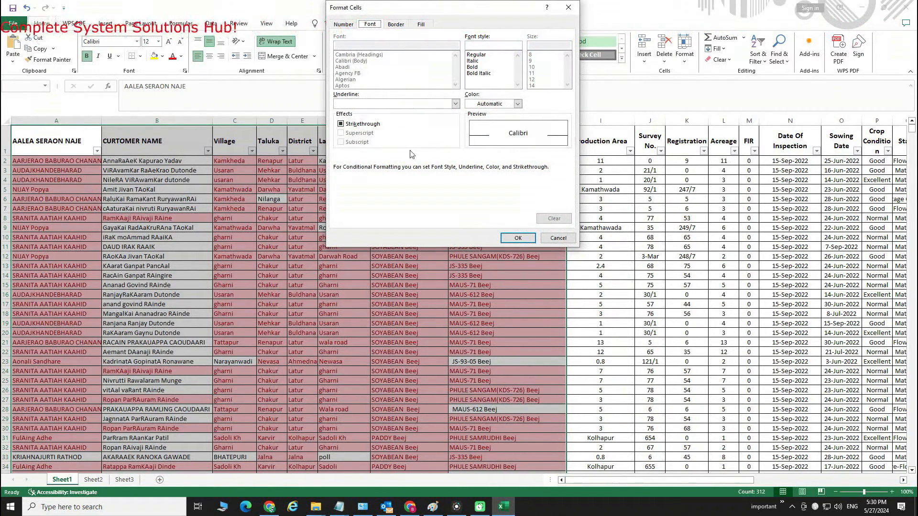
pyautogui.click(396, 25)
pyautogui.click(335, 24)
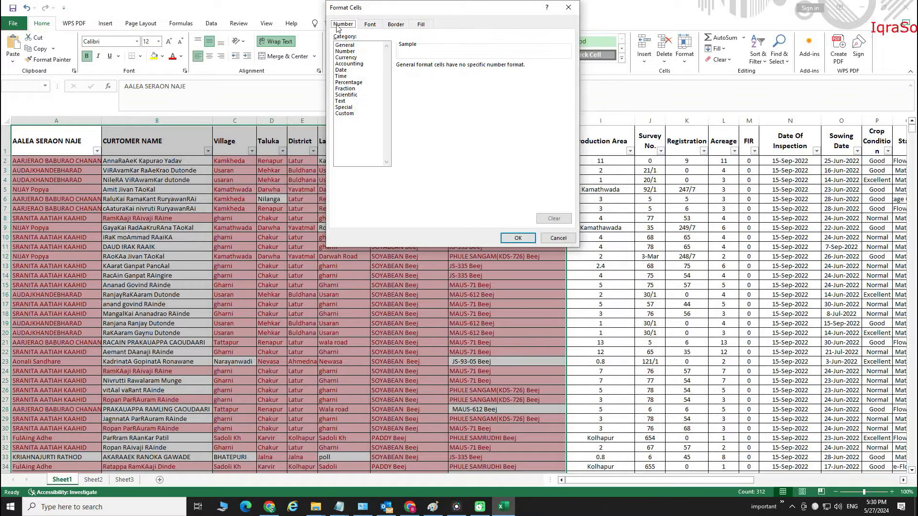
pyautogui.click(370, 24)
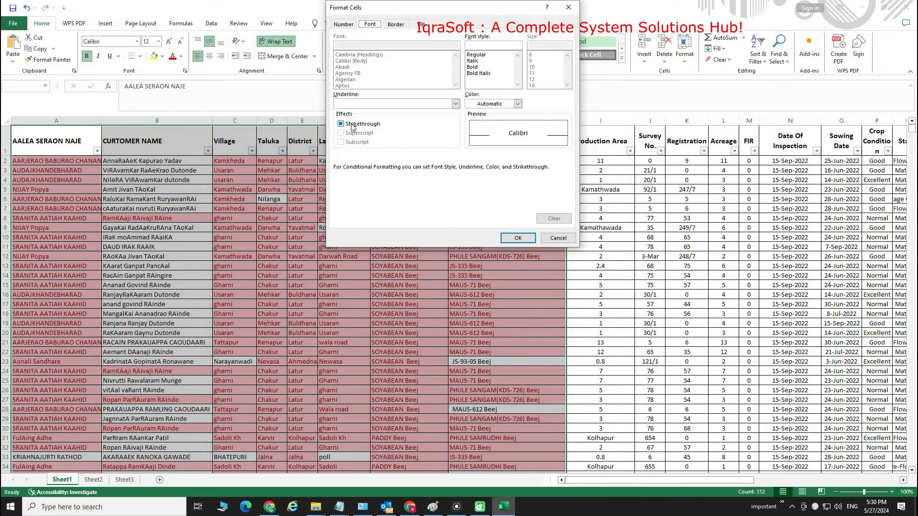
pyautogui.click(396, 27)
pyautogui.click(422, 25)
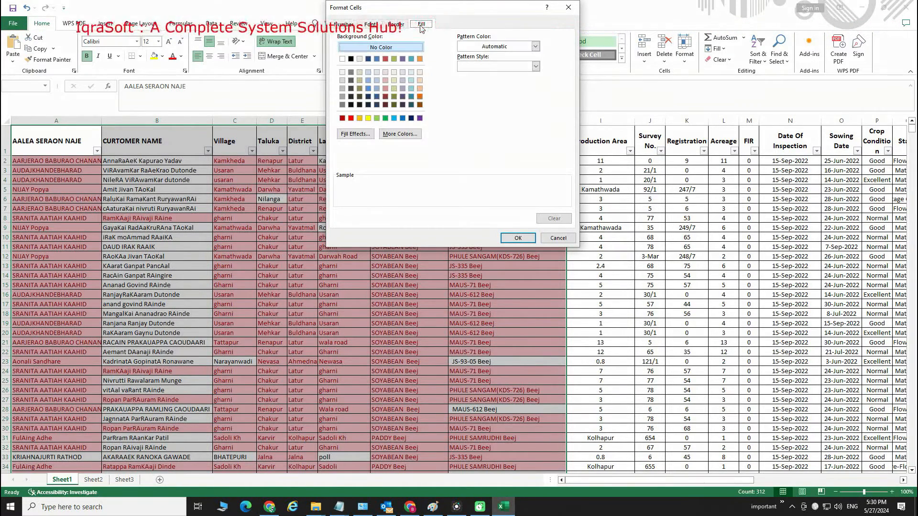
pyautogui.click(360, 118)
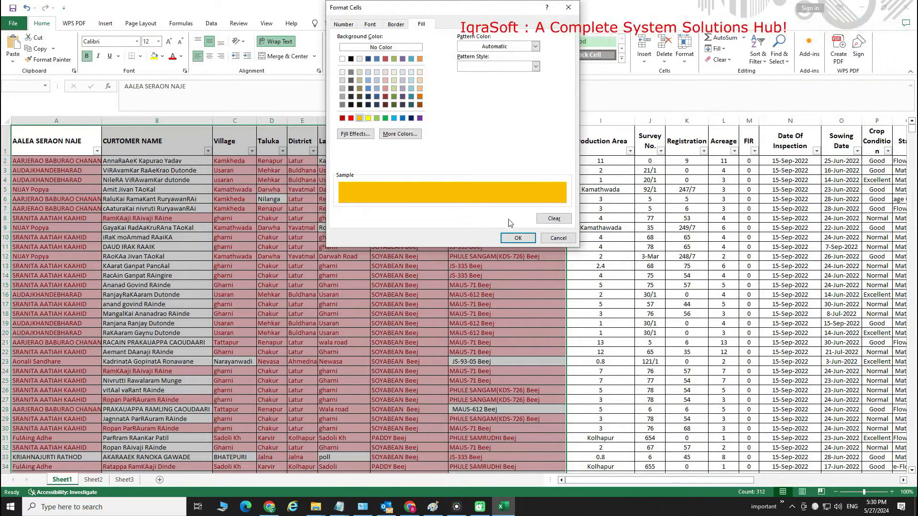
pyautogui.click(351, 119)
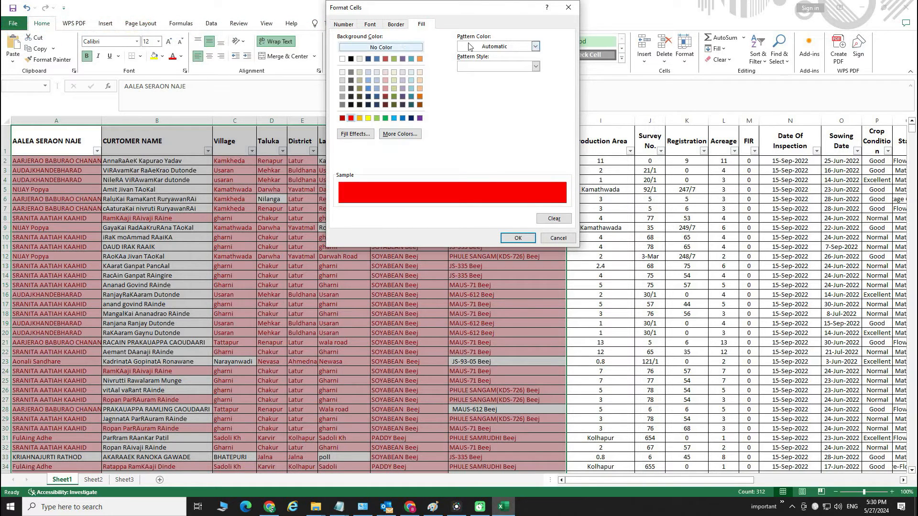
pyautogui.click(495, 48)
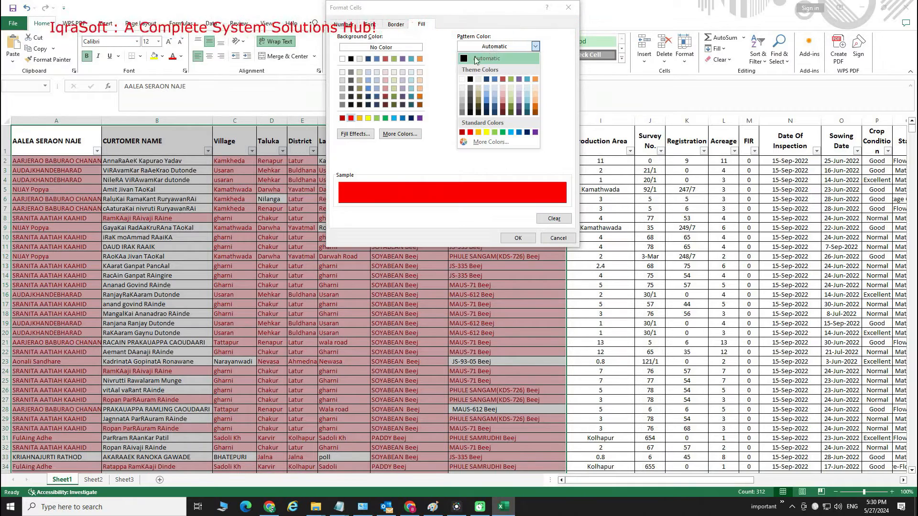
pyautogui.click(355, 137)
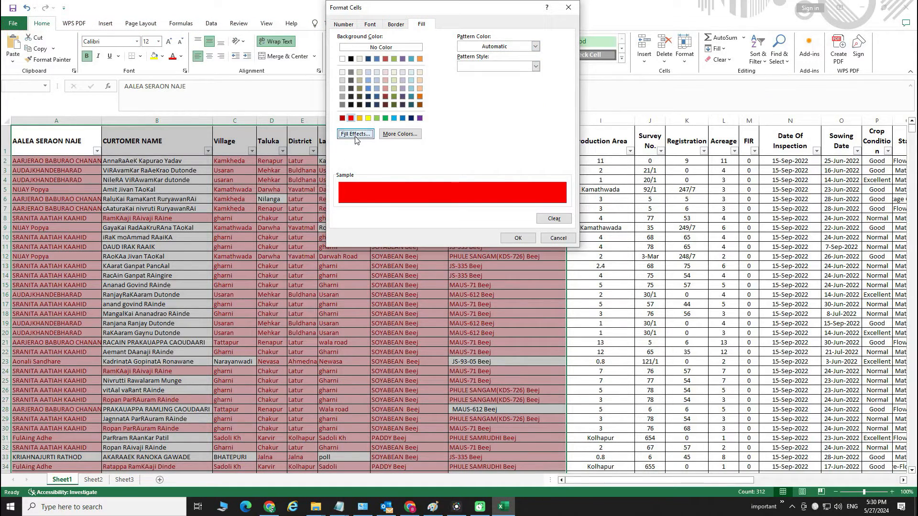
pyautogui.click(355, 136)
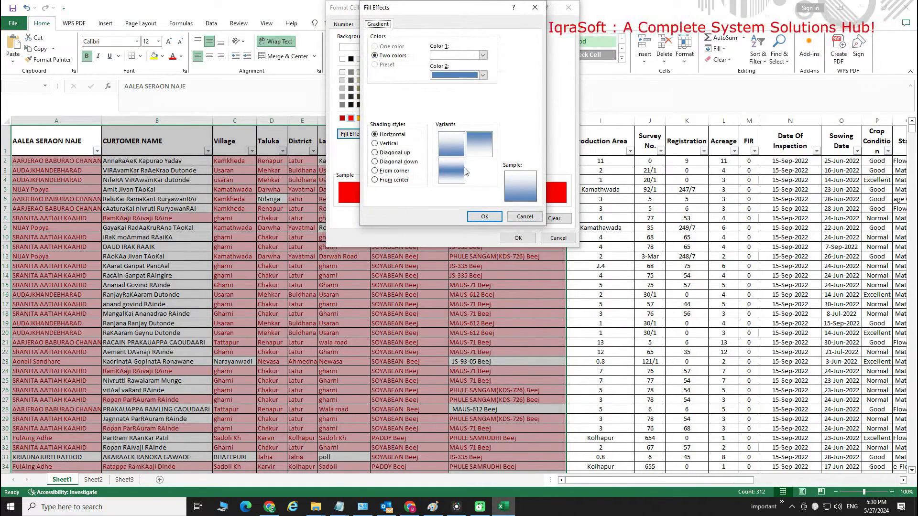
pyautogui.click(525, 217)
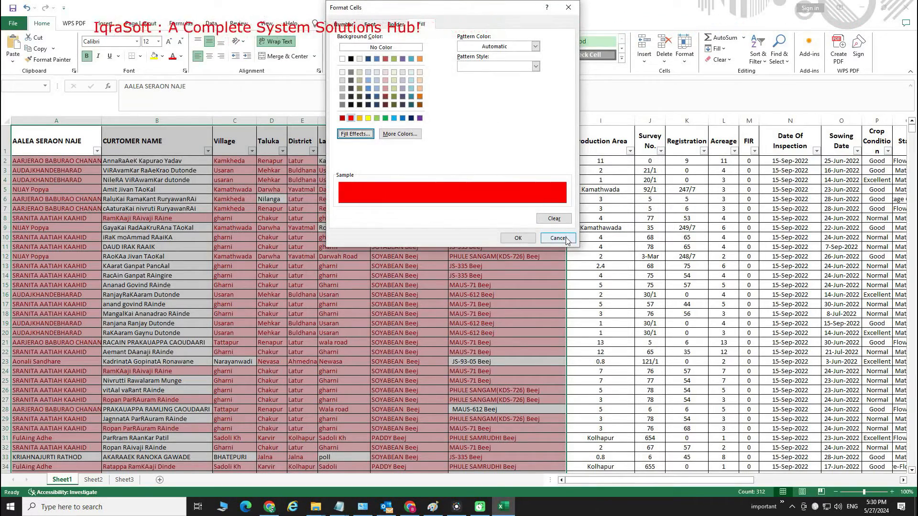
pyautogui.click(566, 239)
# Preview the duplicate format presets in turn: yellow fill, green fill, light red fill, red text and red border
pyautogui.click(533, 110)
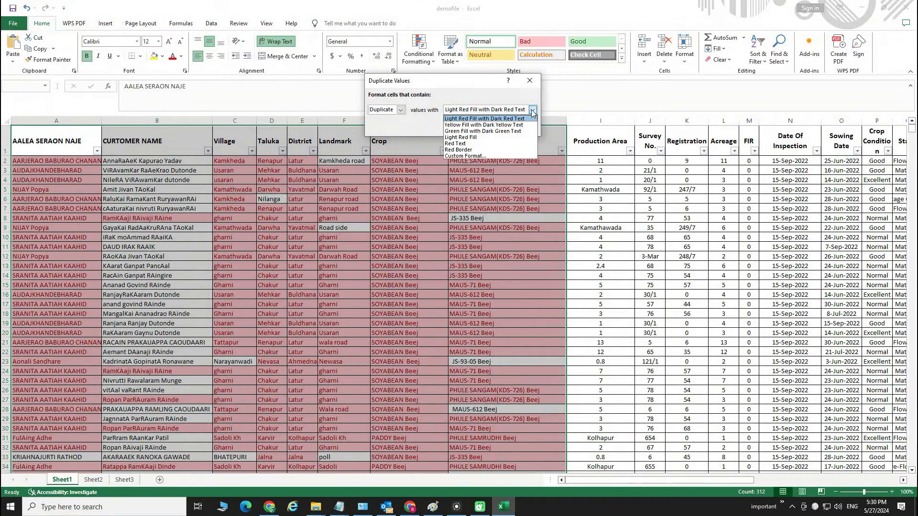
pyautogui.click(504, 126)
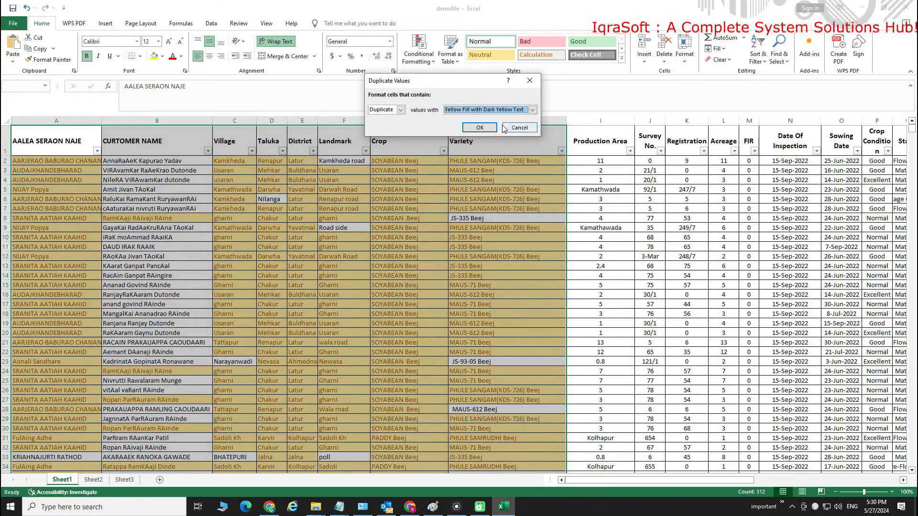
pyautogui.click(532, 109)
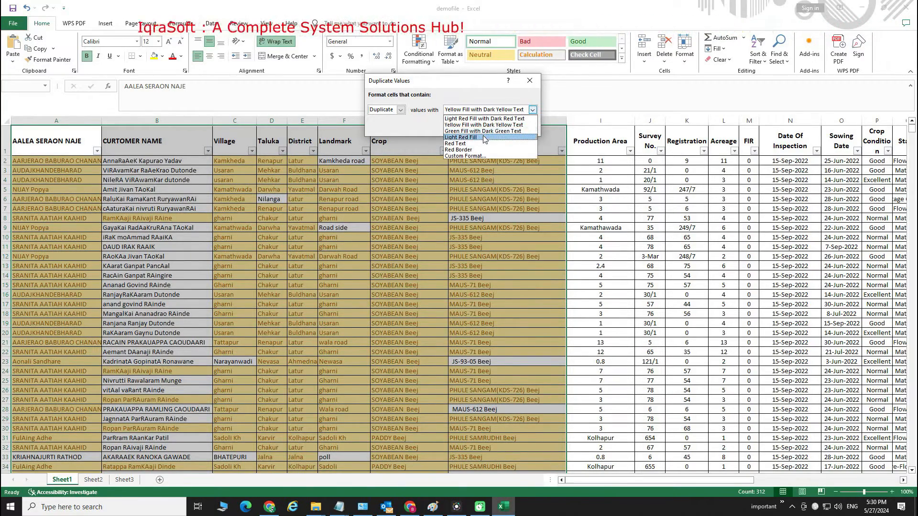
pyautogui.click(483, 132)
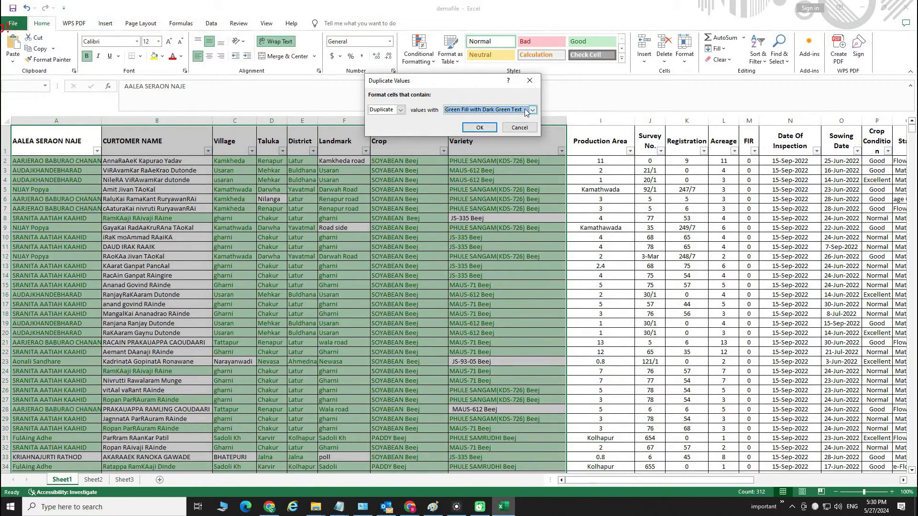
pyautogui.click(526, 109)
pyautogui.click(479, 137)
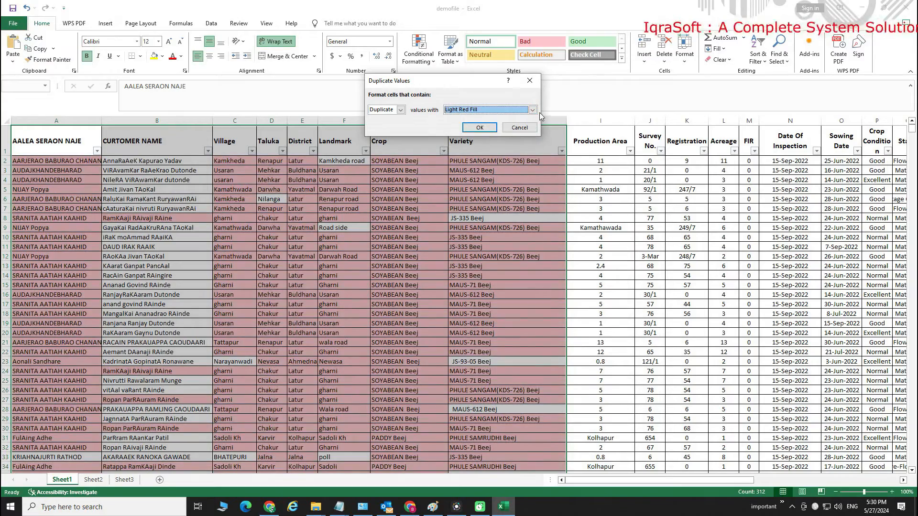
pyautogui.click(532, 110)
pyautogui.click(459, 143)
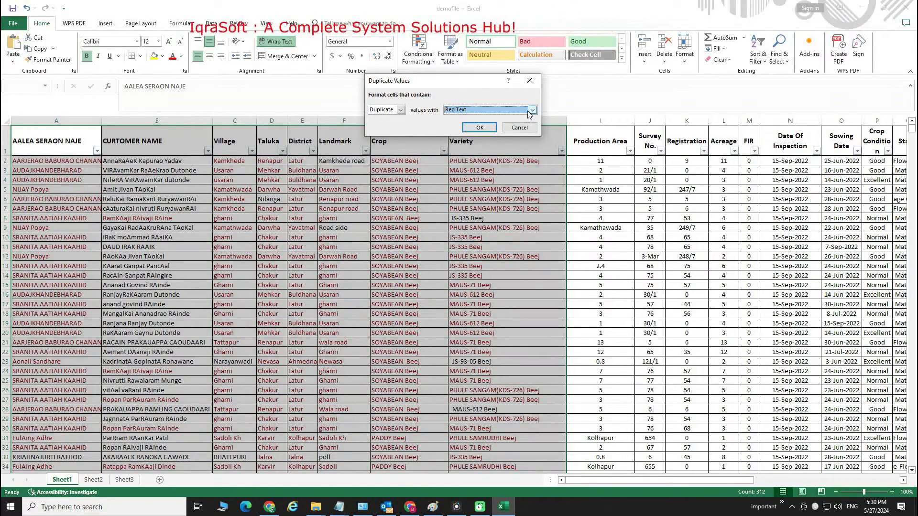
pyautogui.click(532, 110)
pyautogui.click(489, 150)
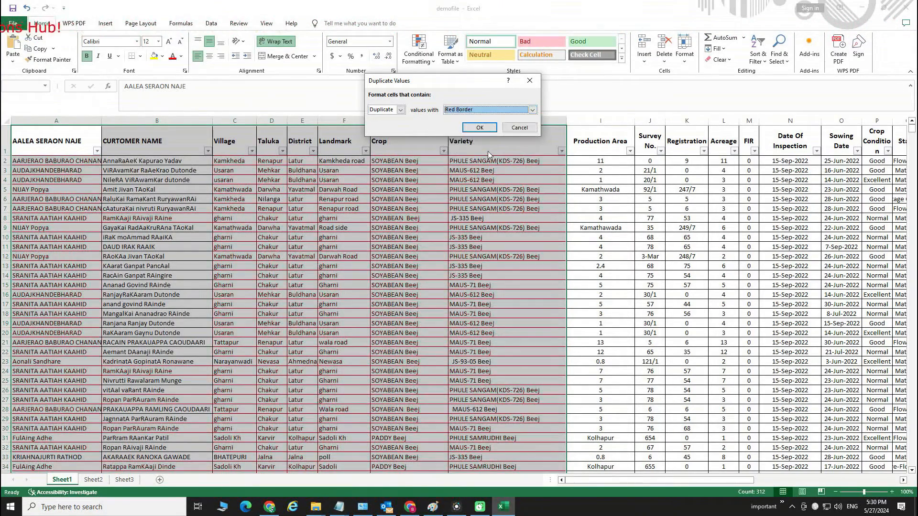
# Set the duplicates format to Light Red Fill with Dark Red Text and confirm the rule
pyautogui.click(532, 110)
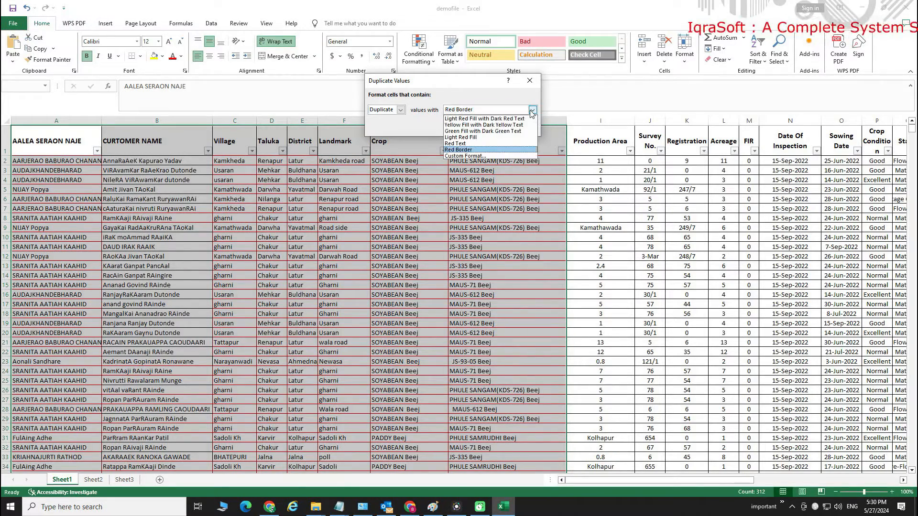
pyautogui.click(493, 119)
pyautogui.click(482, 128)
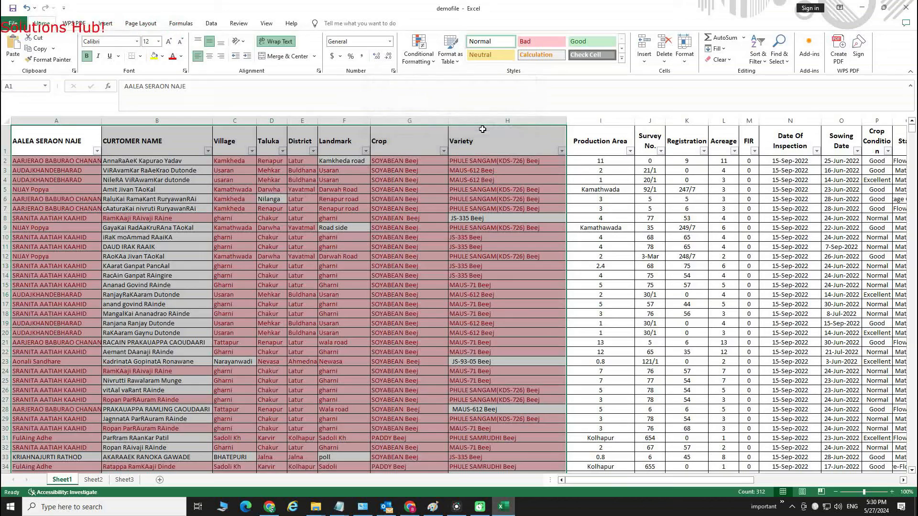
# Select cell A9 and apply a Duplicate Values rule to it with a custom blue-gray background fill
pyautogui.click(482, 284)
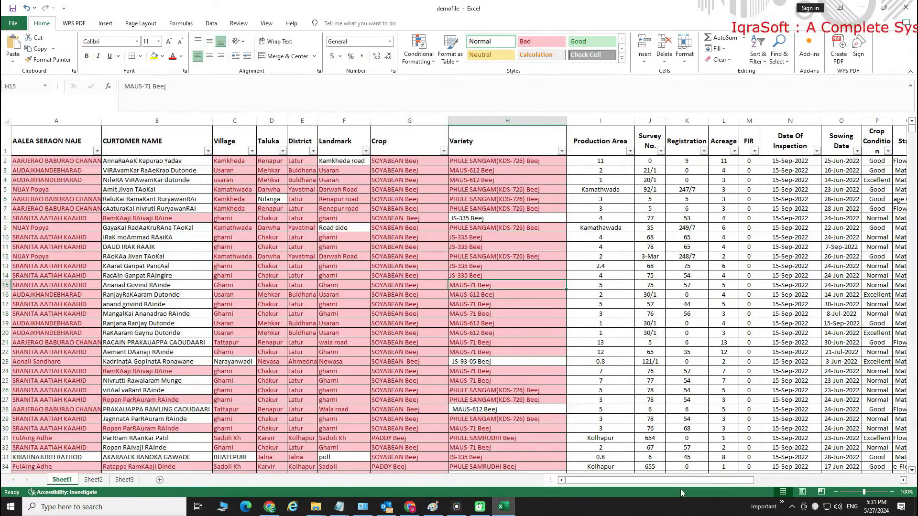
pyautogui.click(52, 162)
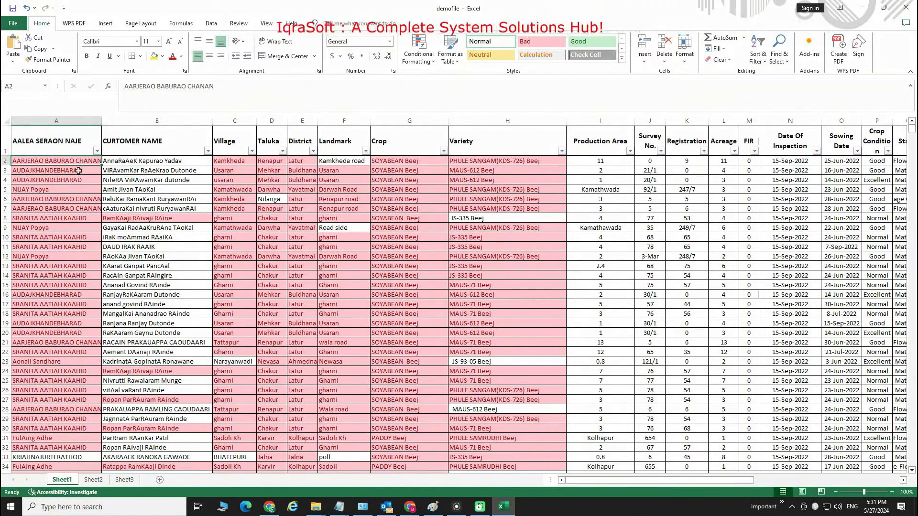
pyautogui.click(75, 209)
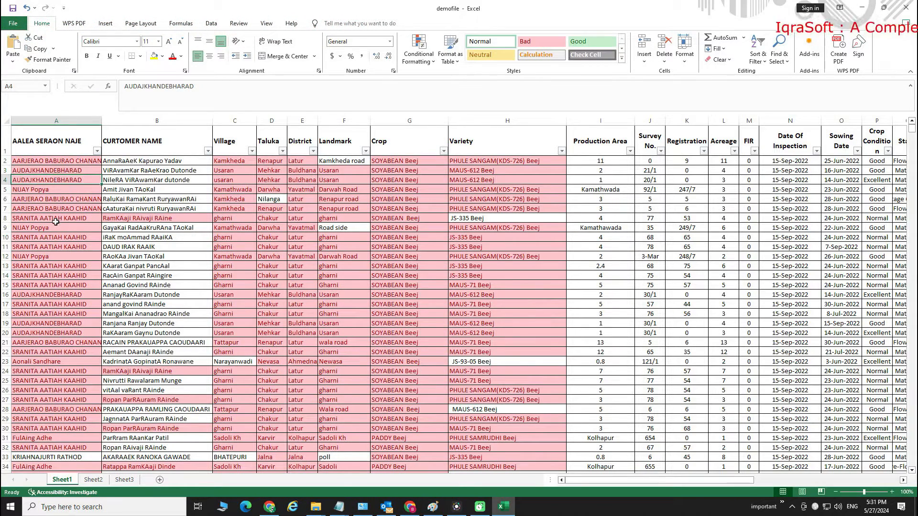
pyautogui.click(43, 229)
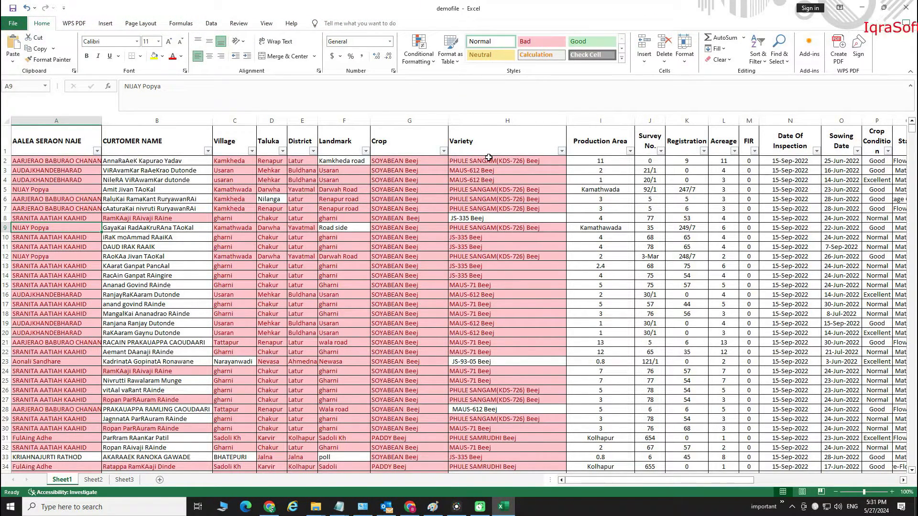
pyautogui.click(431, 62)
pyautogui.moveTo(444, 84)
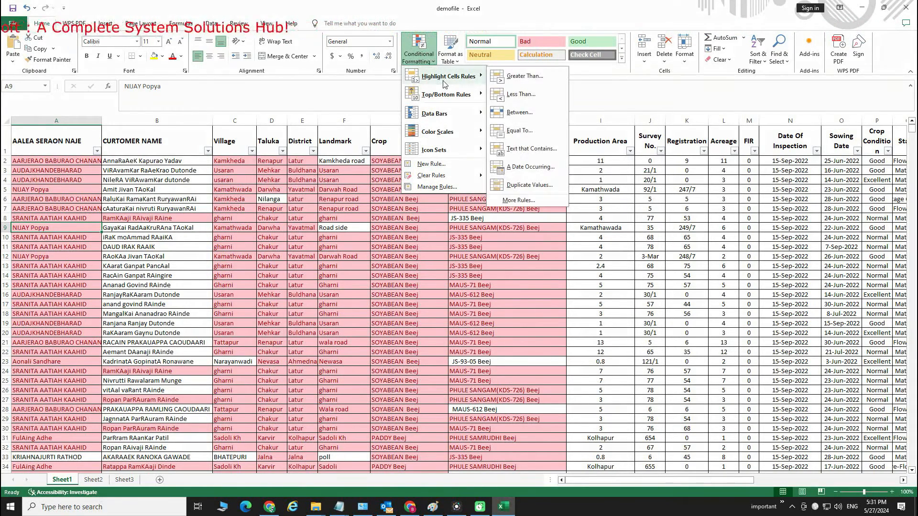
pyautogui.click(529, 185)
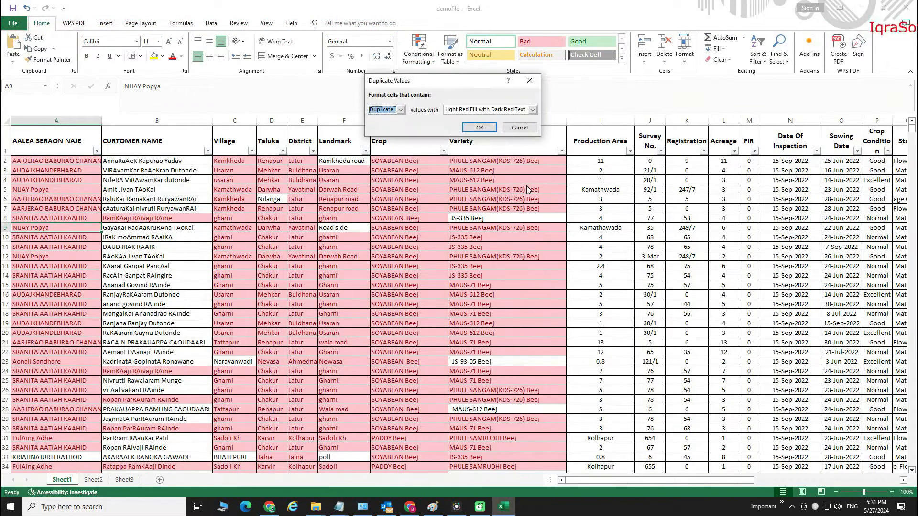
pyautogui.click(531, 112)
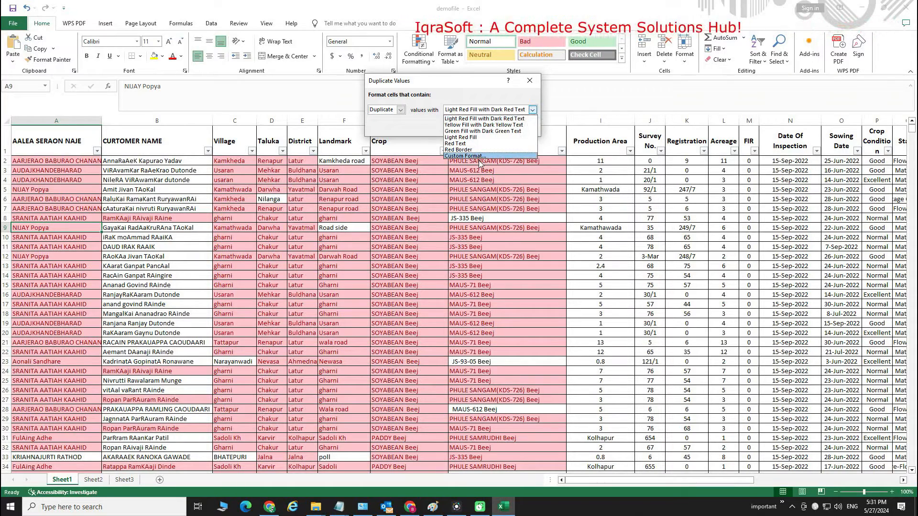
pyautogui.click(532, 112)
pyautogui.click(531, 109)
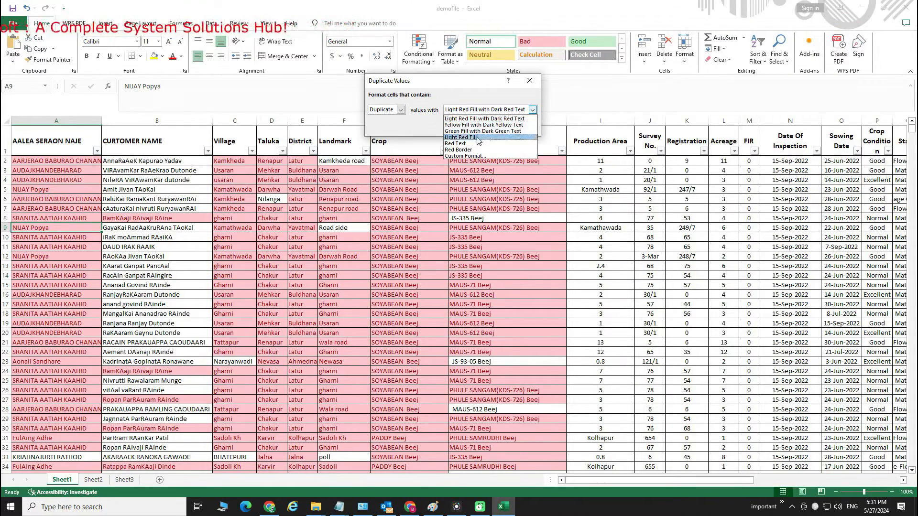
pyautogui.click(466, 158)
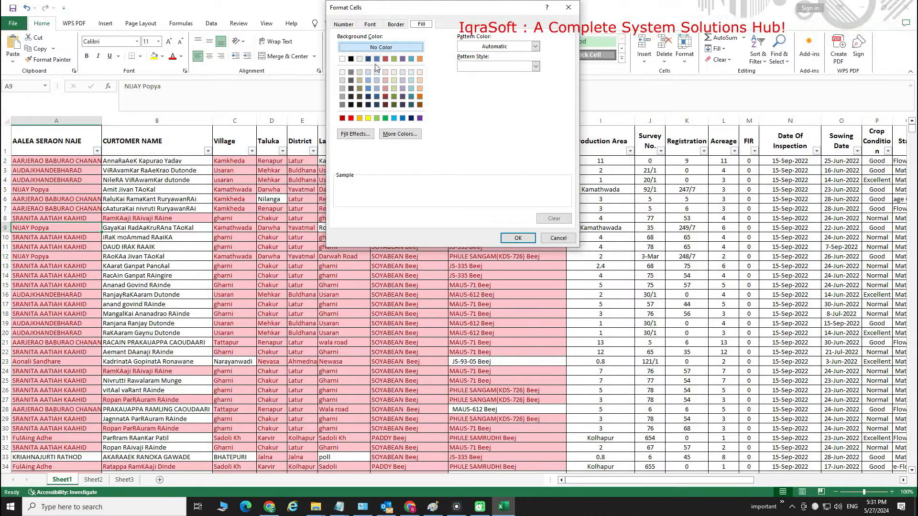
pyautogui.click(369, 80)
pyautogui.click(519, 239)
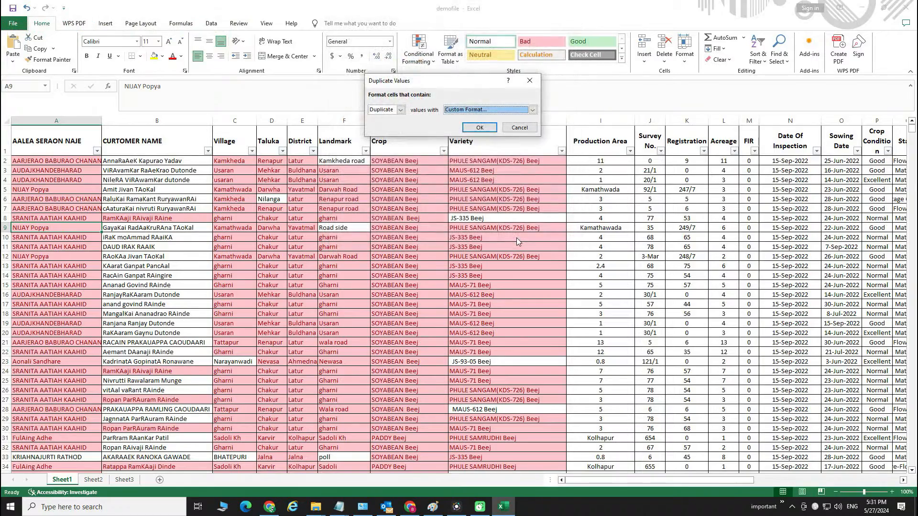
pyautogui.click(480, 127)
# Select the data range A1 to H34 and apply a Duplicate Values rule with a custom blue-gray fill
pyautogui.moveTo(48, 141); pyautogui.dragTo(530, 466)
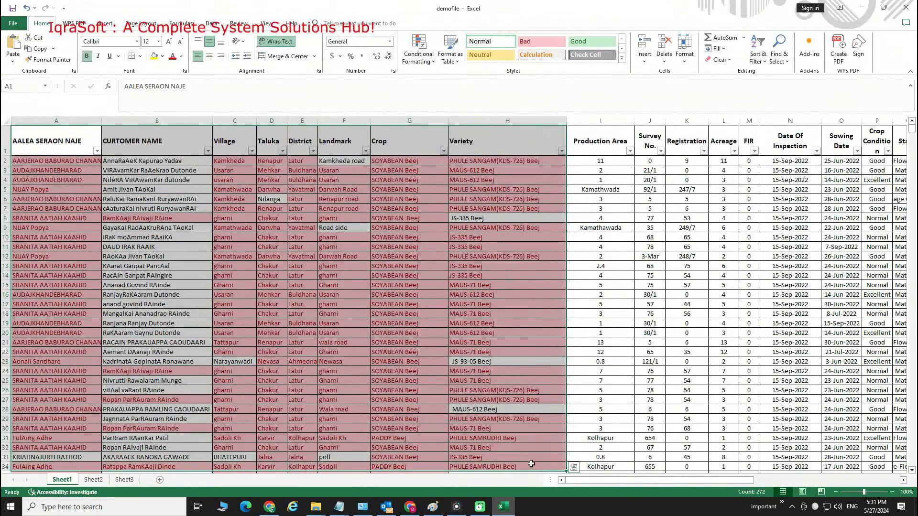
pyautogui.click(408, 54)
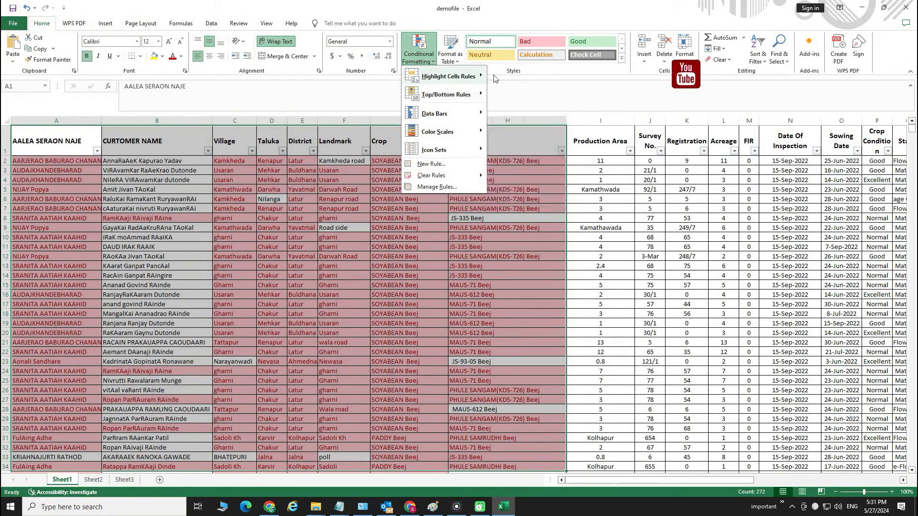
pyautogui.moveTo(448, 76)
pyautogui.click(529, 185)
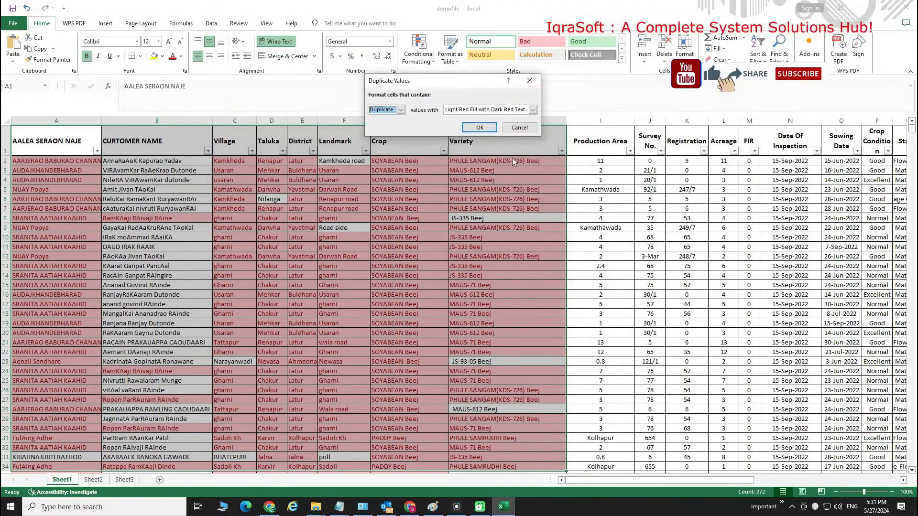
pyautogui.click(483, 112)
pyautogui.click(460, 157)
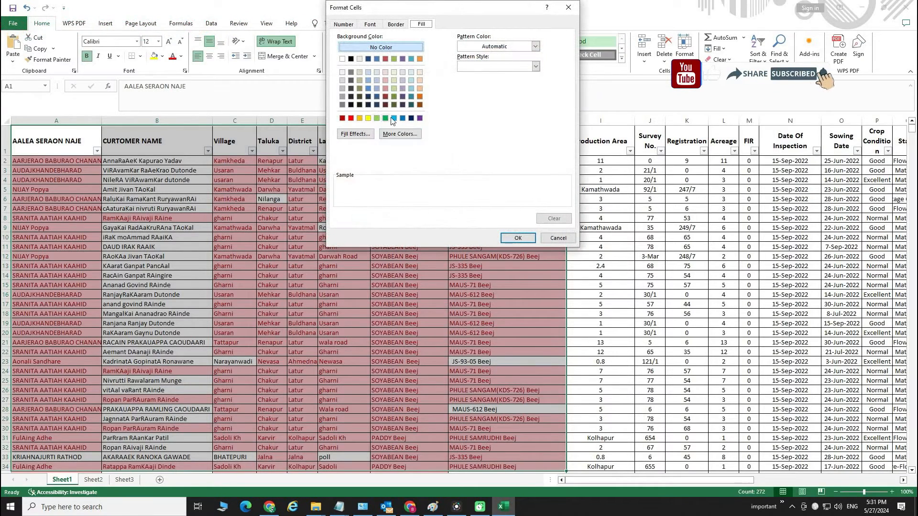
pyautogui.click(385, 118)
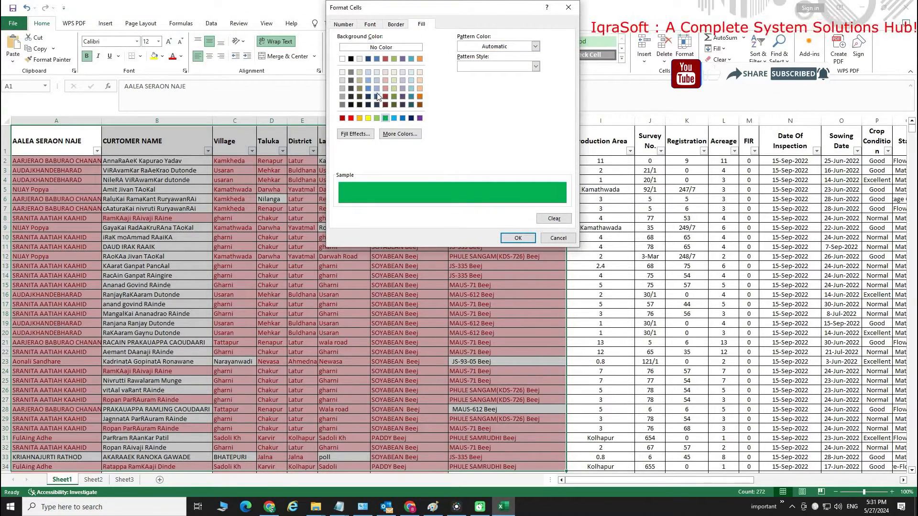
pyautogui.click(368, 80)
pyautogui.click(518, 238)
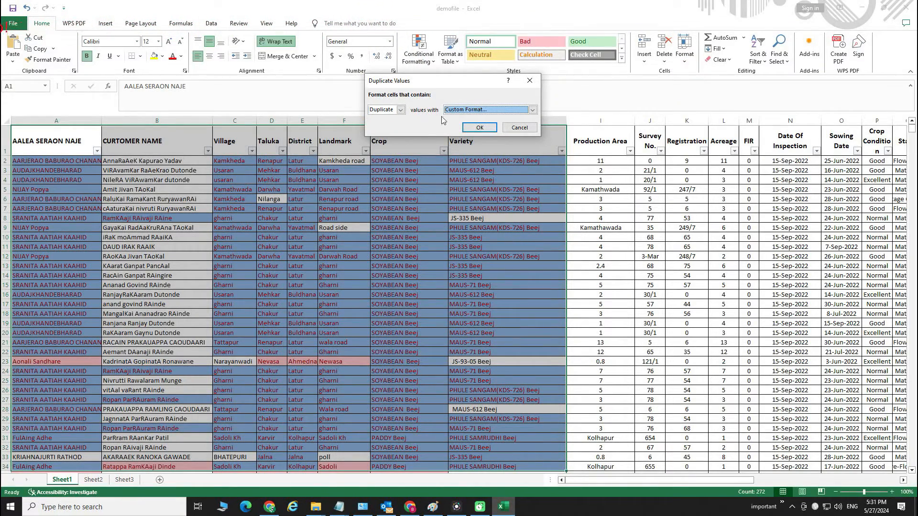
pyautogui.click(400, 110)
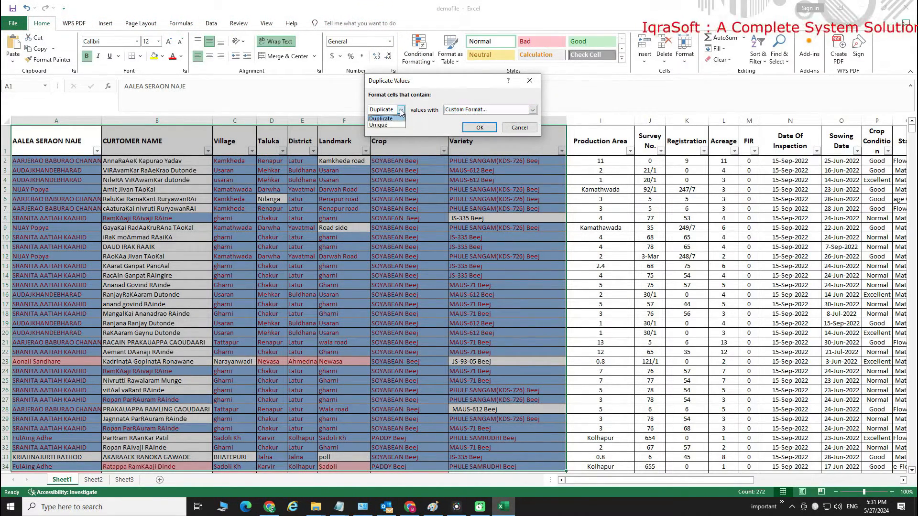
pyautogui.click(387, 119)
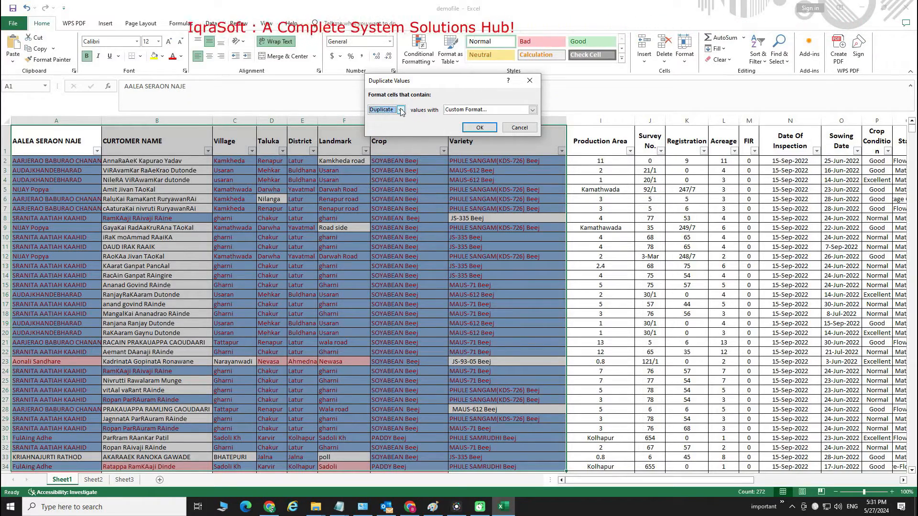
pyautogui.click(480, 128)
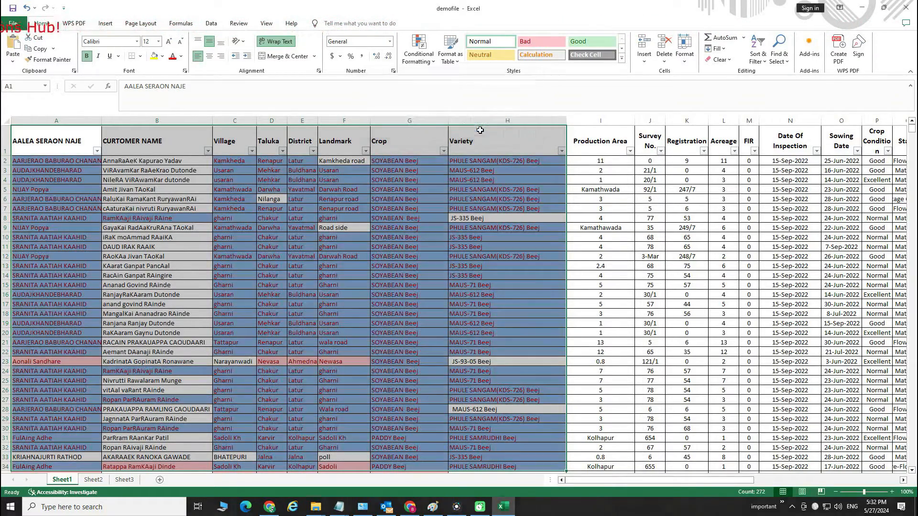
# Select the data range A1 to H34 and apply a Unique values rule with a custom green background fill
pyautogui.click(433, 235)
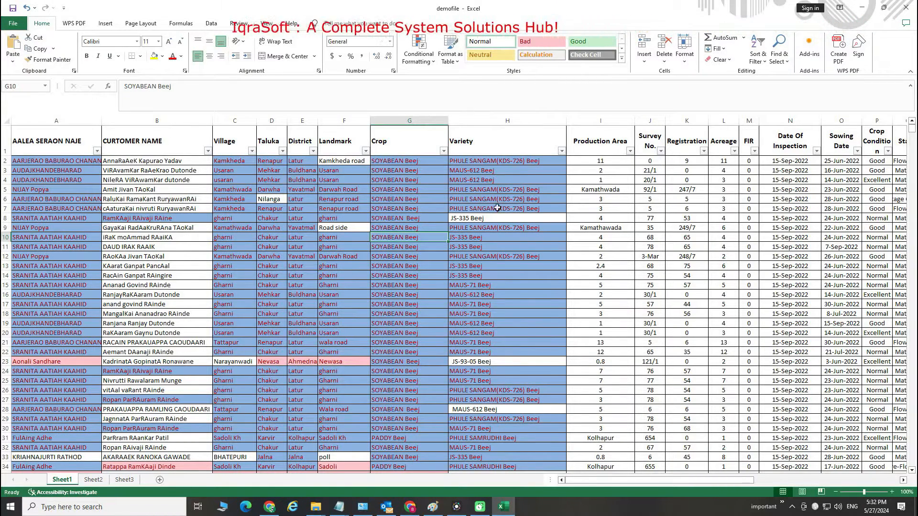
pyautogui.doubleClick(42, 147)
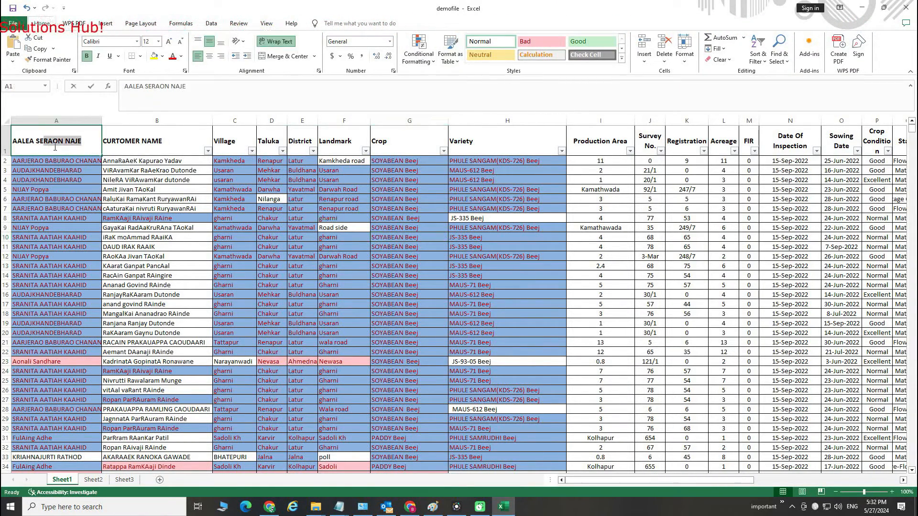
pyautogui.moveTo(57, 143); pyautogui.dragTo(531, 473)
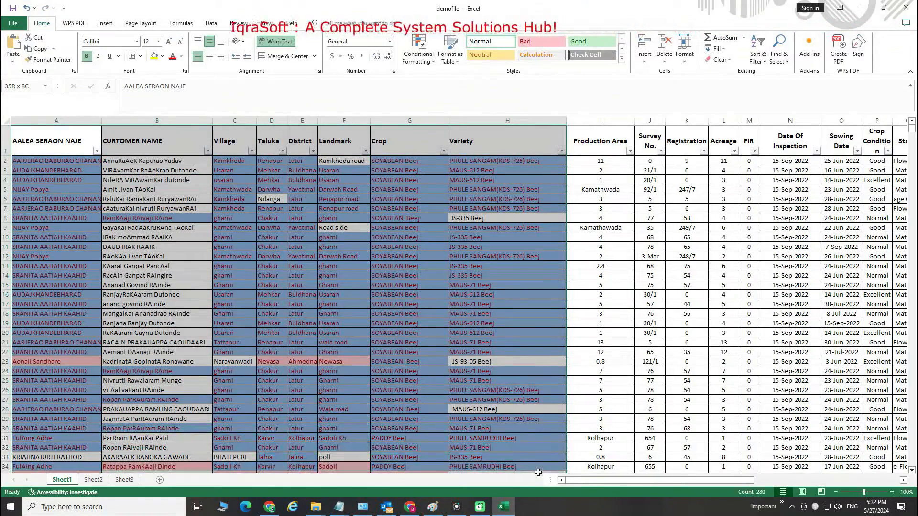
pyautogui.click(418, 51)
pyautogui.moveTo(458, 78)
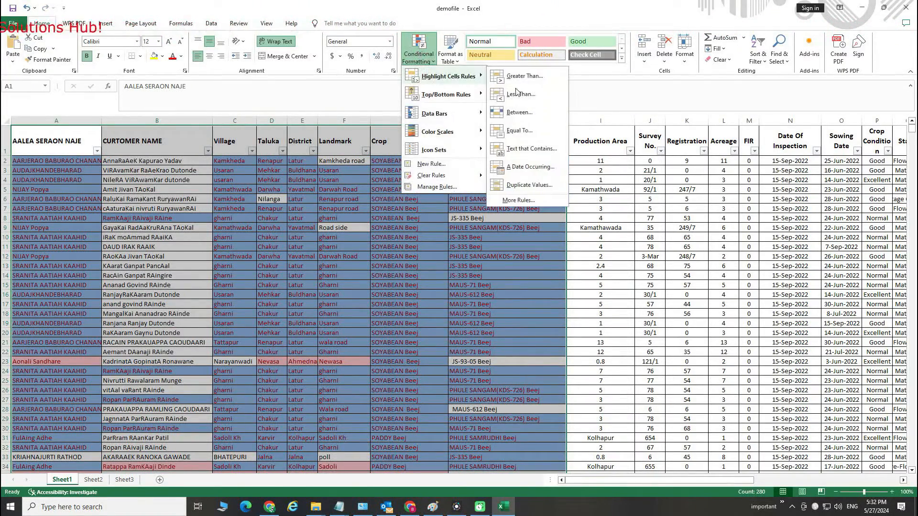
pyautogui.click(535, 184)
pyautogui.click(399, 109)
pyautogui.click(378, 125)
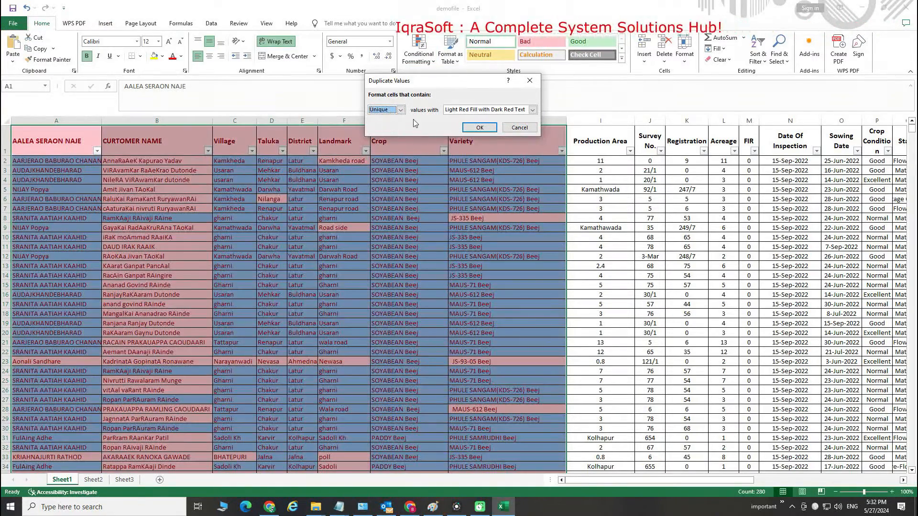
pyautogui.click(532, 109)
pyautogui.click(480, 156)
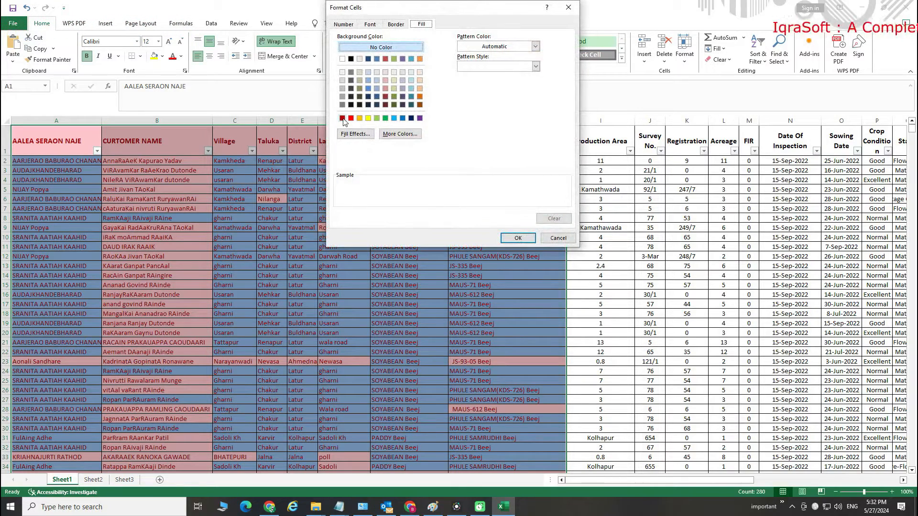
pyautogui.click(342, 119)
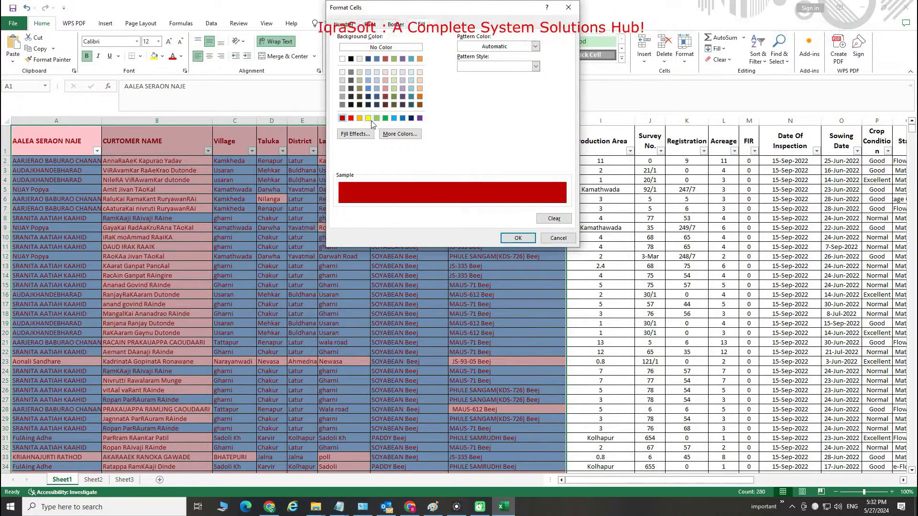
pyautogui.click(385, 119)
pyautogui.click(518, 237)
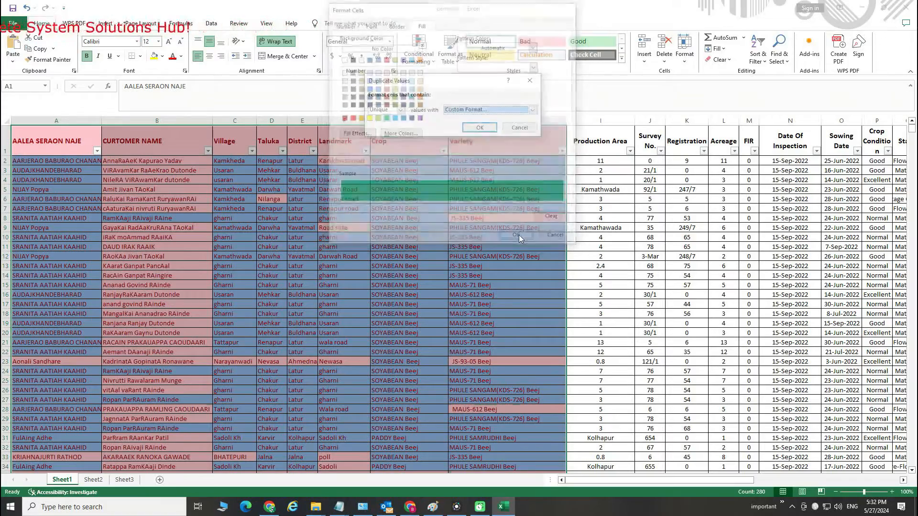
pyautogui.click(479, 127)
pyautogui.click(409, 257)
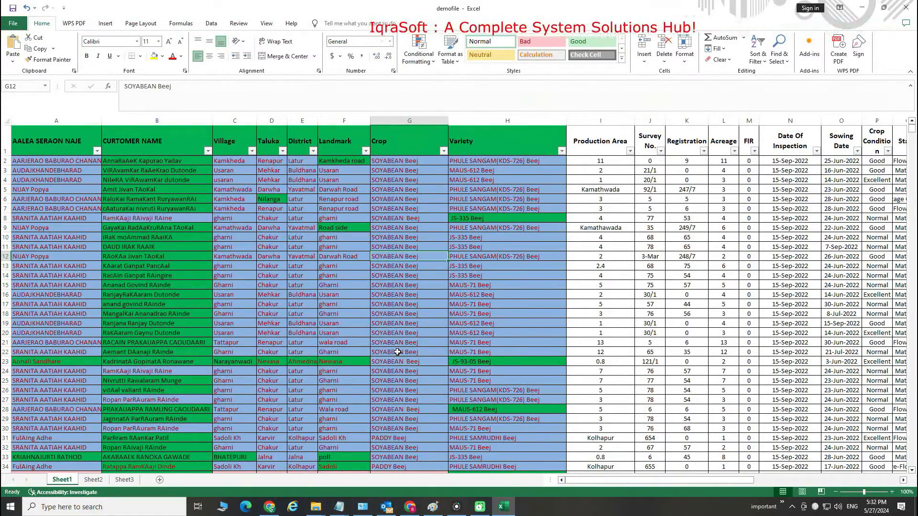
# Select the range A1 to H39 and apply a Duplicate Values rule with Light Red Fill with Dark Red Text
pyautogui.moveTo(45, 141)
pyautogui.mouseDown()
pyautogui.moveTo(249, 182)
pyautogui.moveTo(521, 267)
pyautogui.moveTo(526, 474)
pyautogui.moveTo(532, 426)
pyautogui.moveTo(529, 446)
pyautogui.mouseUp()
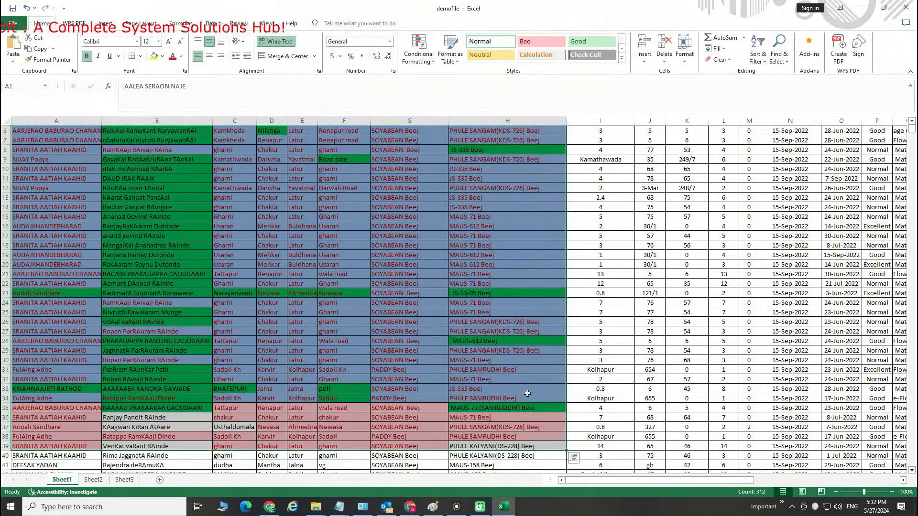
pyautogui.scroll(2, 540, 277)
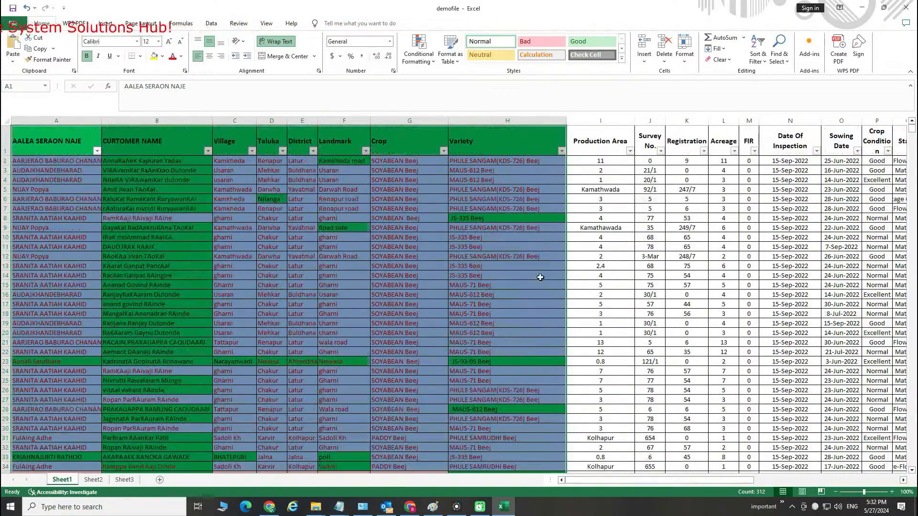
pyautogui.click(427, 64)
pyautogui.moveTo(459, 80)
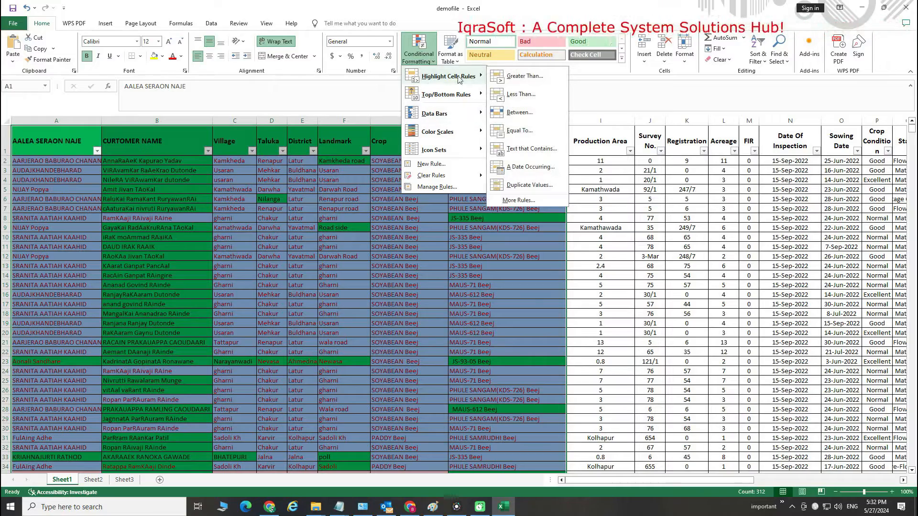
pyautogui.click(528, 185)
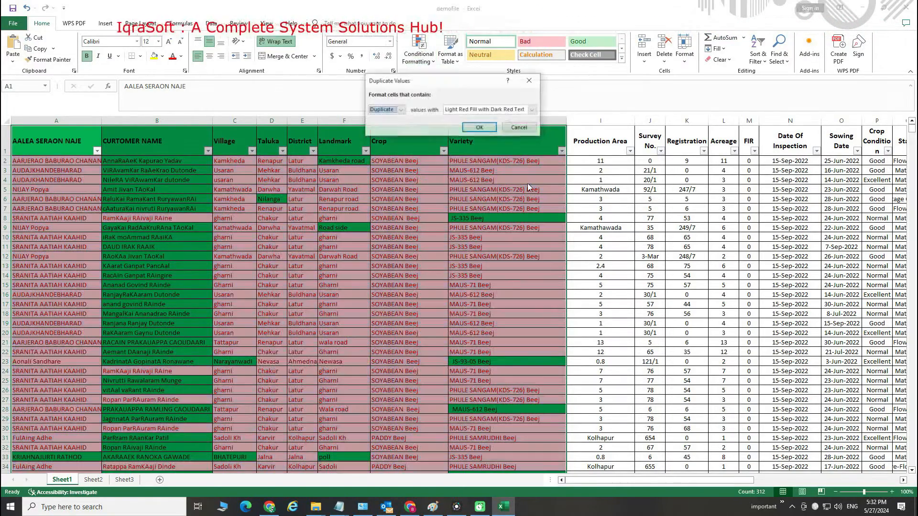
pyautogui.click(497, 110)
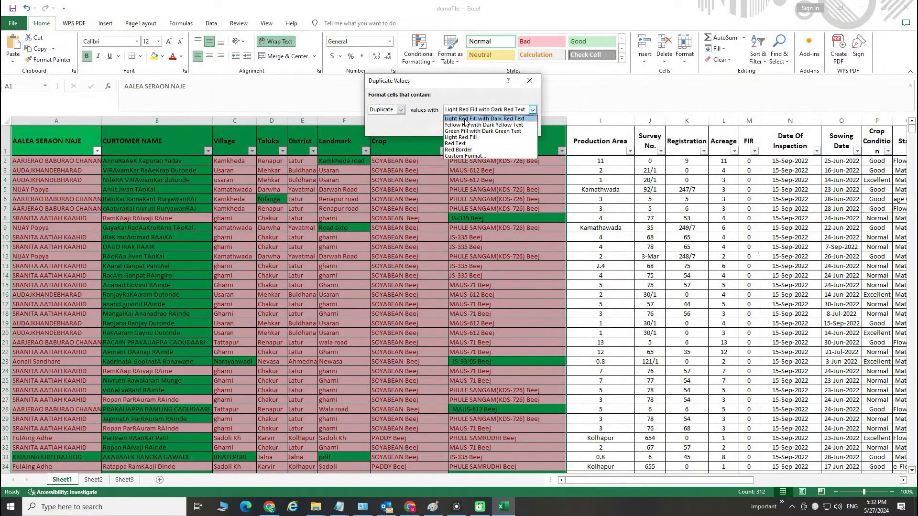
pyautogui.click(465, 120)
pyautogui.click(479, 127)
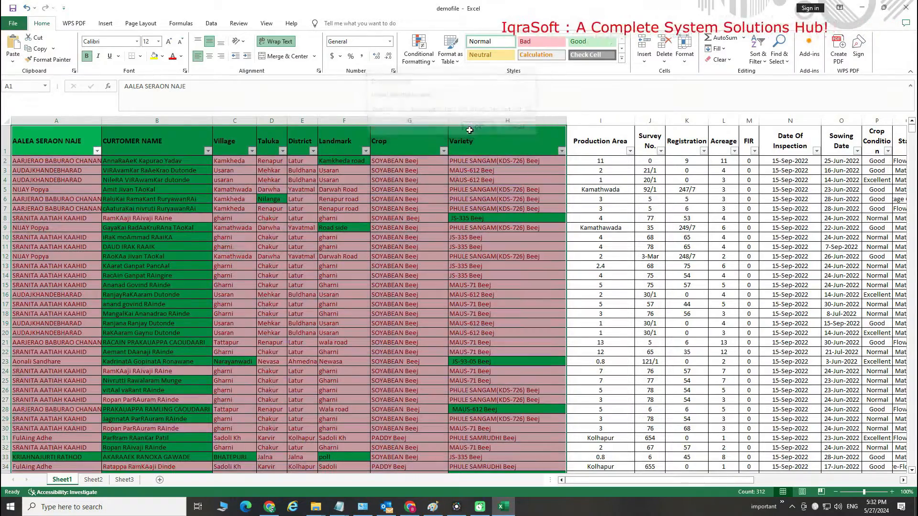
pyautogui.click(446, 265)
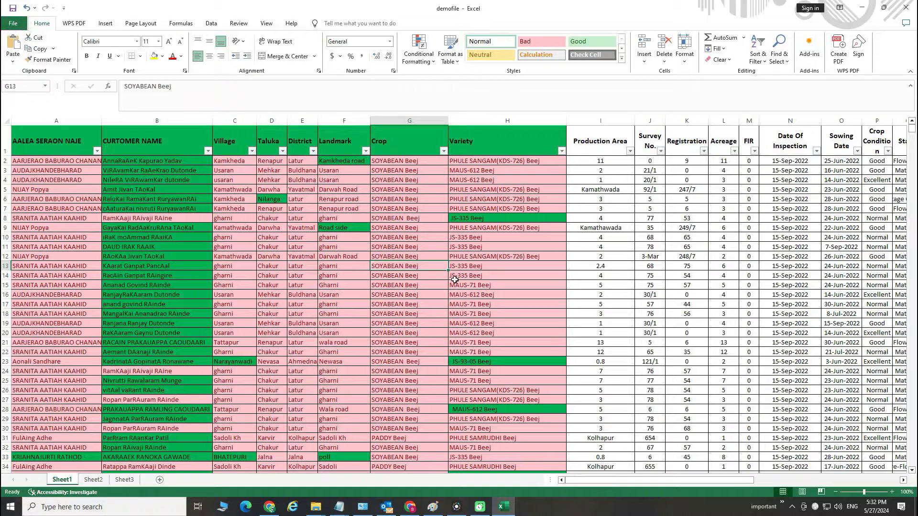